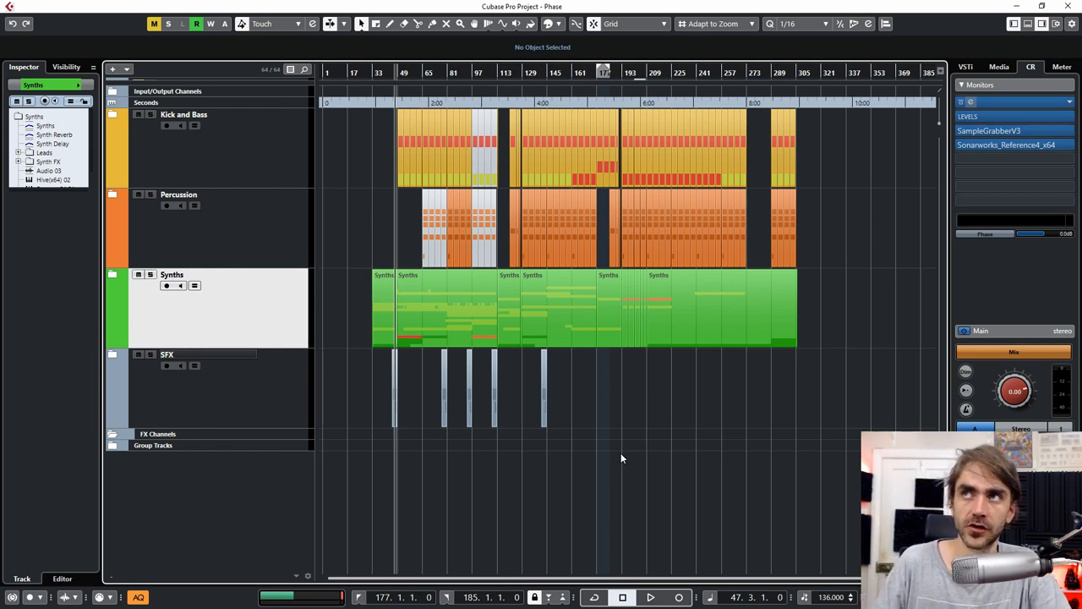
# Load CurveEQ into the first Control Room monitor insert
pyautogui.click(1020, 102)
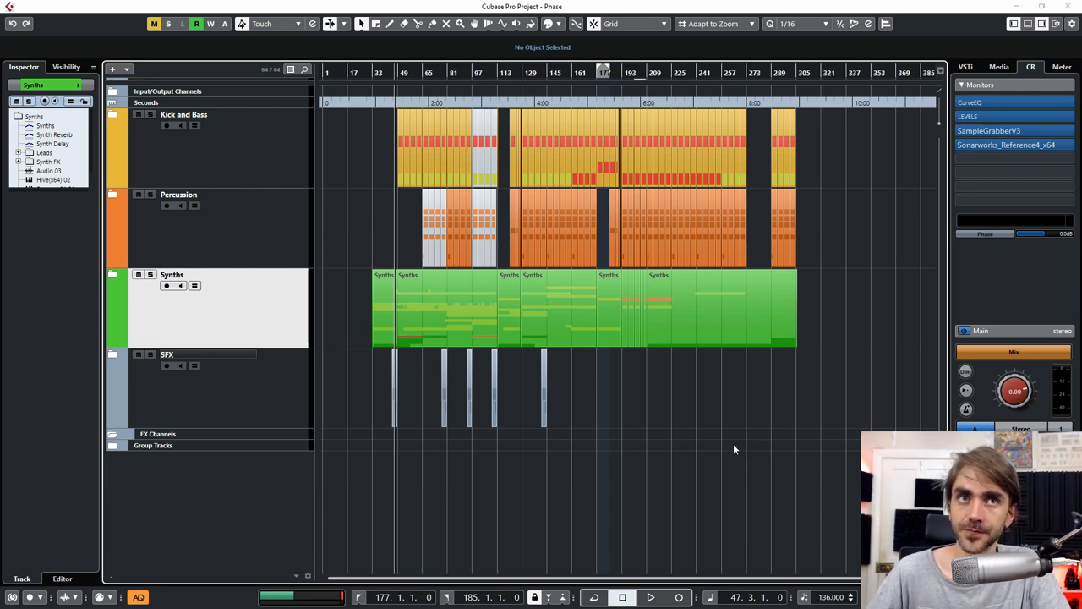
pyautogui.press('F3')
pyautogui.doubleClick(851, 136)
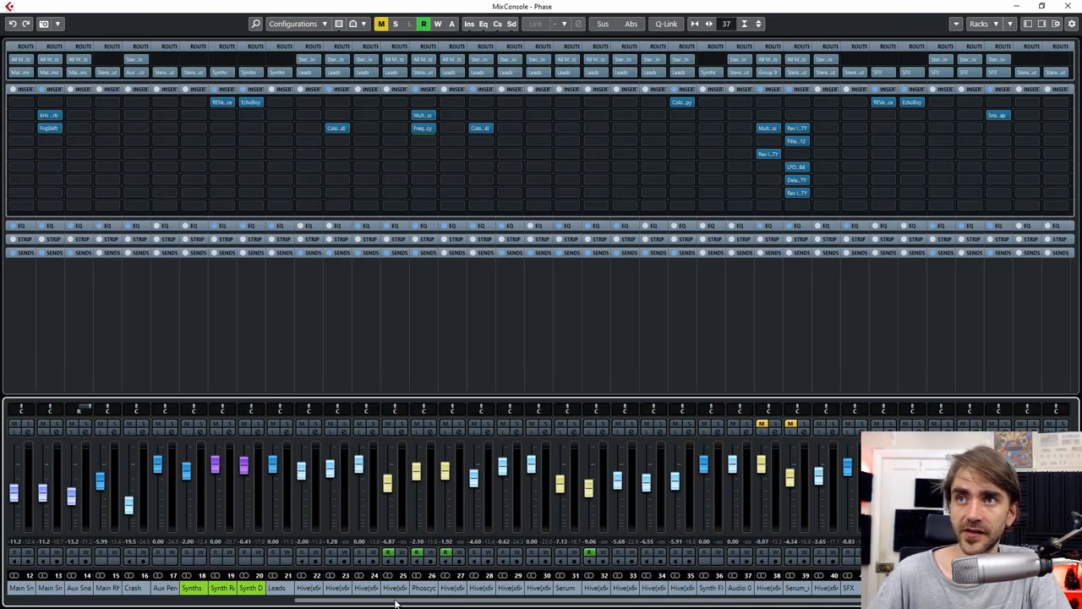
pyautogui.hscroll(1, 448, 603)
pyautogui.hscroll(-3, 535, 601)
pyautogui.hscroll(-2, 535, 601)
pyautogui.hscroll(5, 536, 601)
pyautogui.click(1067, 7)
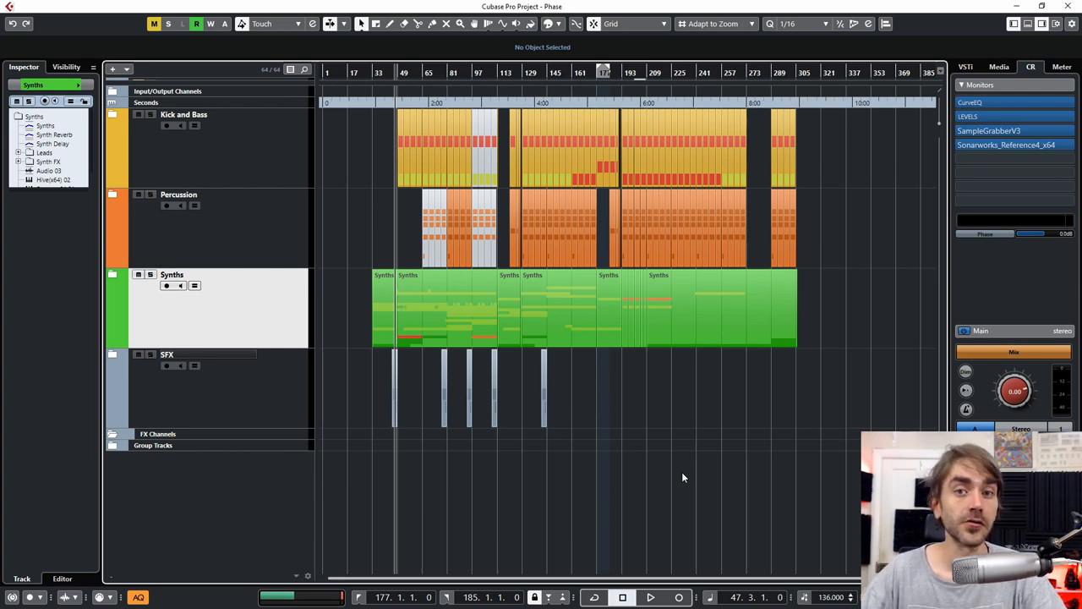
# Hide the Phase project window to reach the other open project
pyautogui.click(1067, 6)
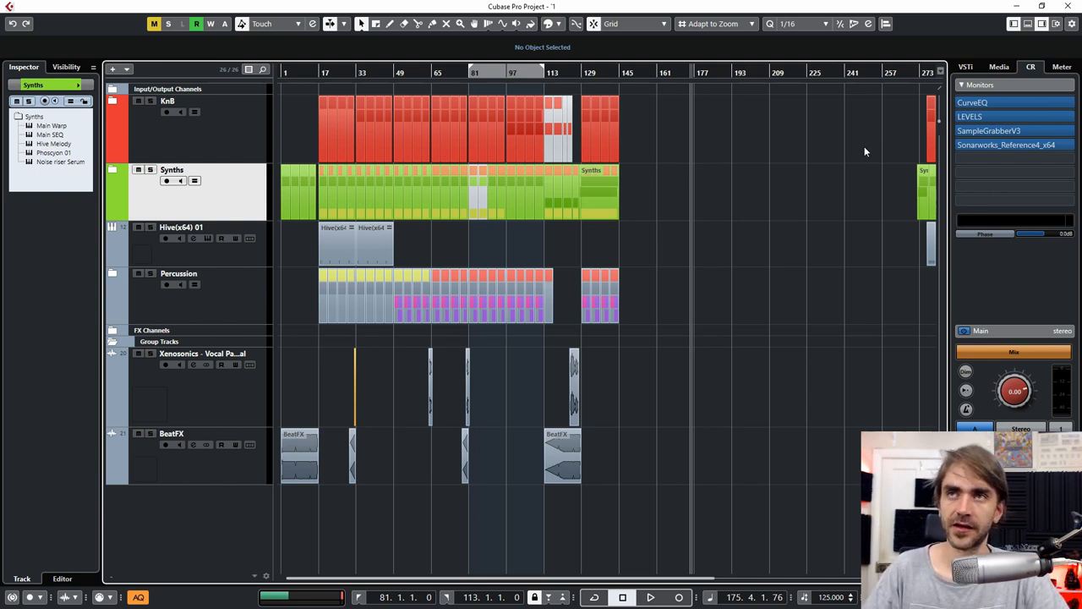
pyautogui.click(967, 141)
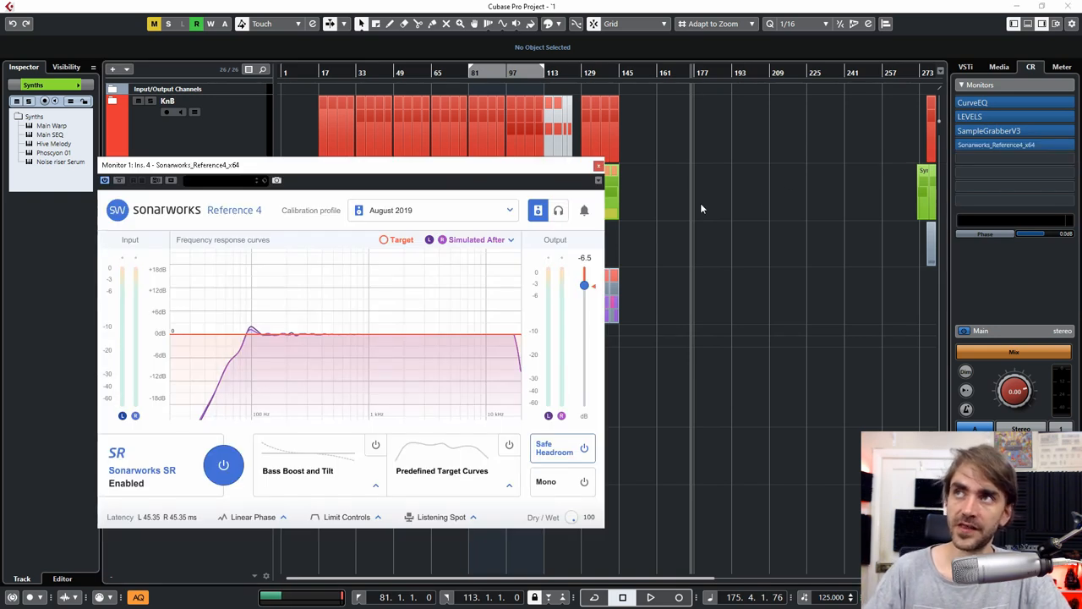
pyautogui.click(599, 166)
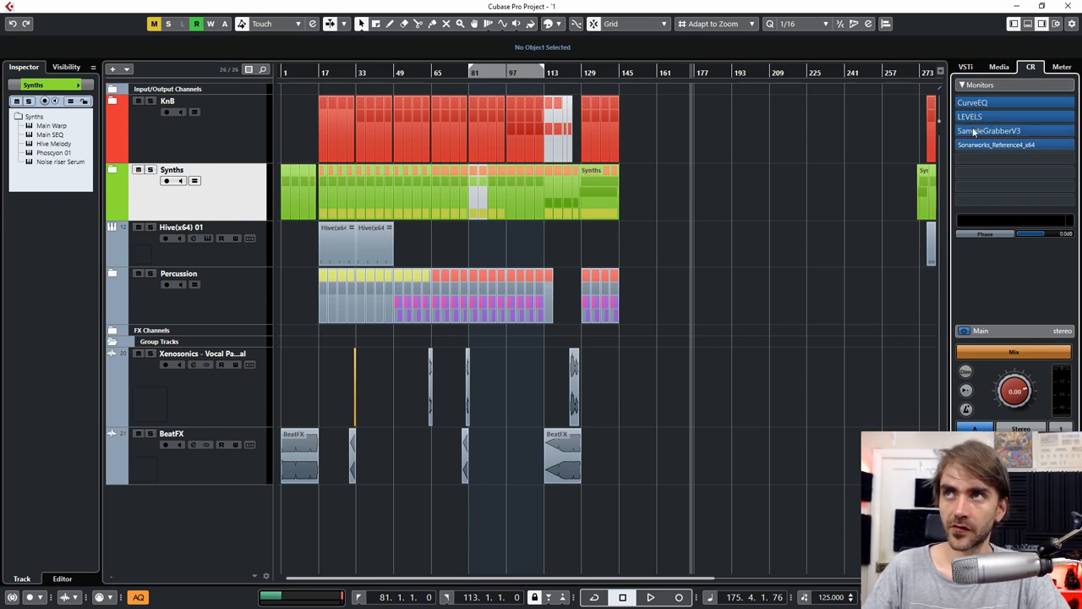
pyautogui.click(969, 145)
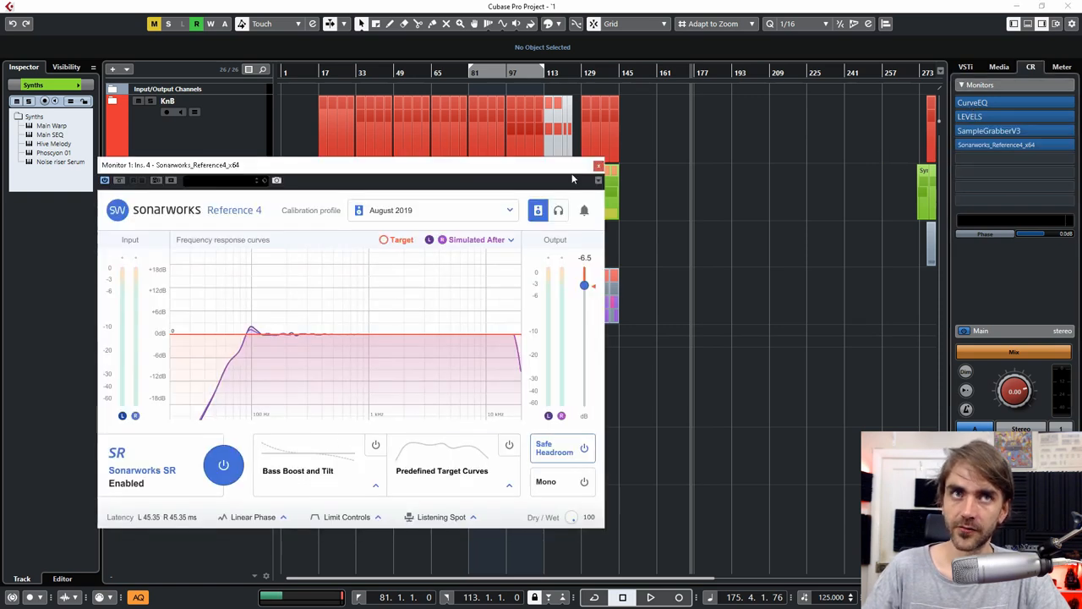
pyautogui.click(998, 145)
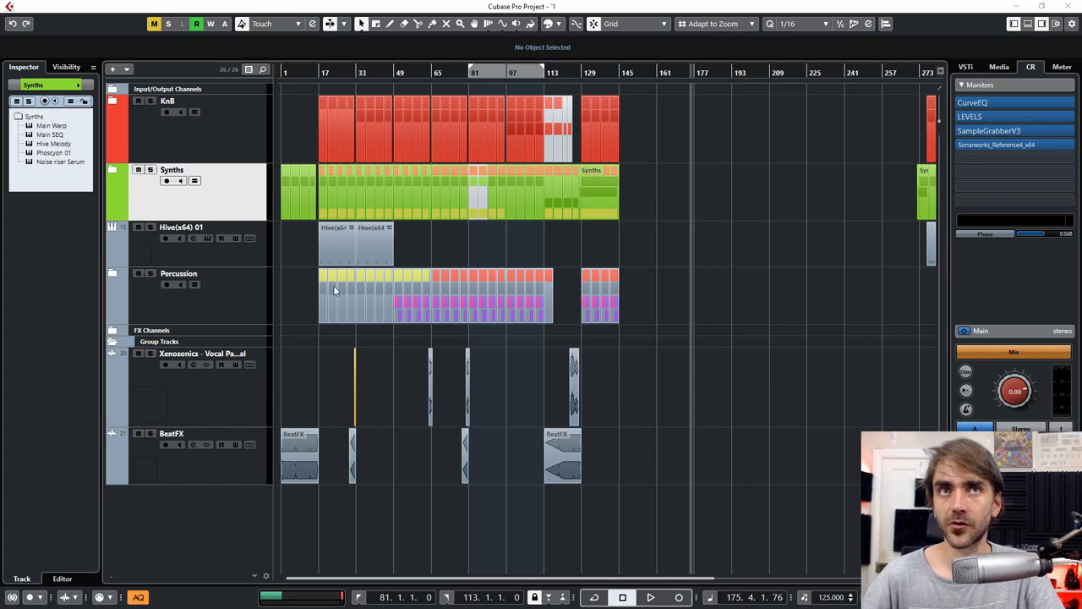
# Glance at the MixConsole, return to the arrangement and select the Sonarworks monitor insert
pyautogui.press('F3')
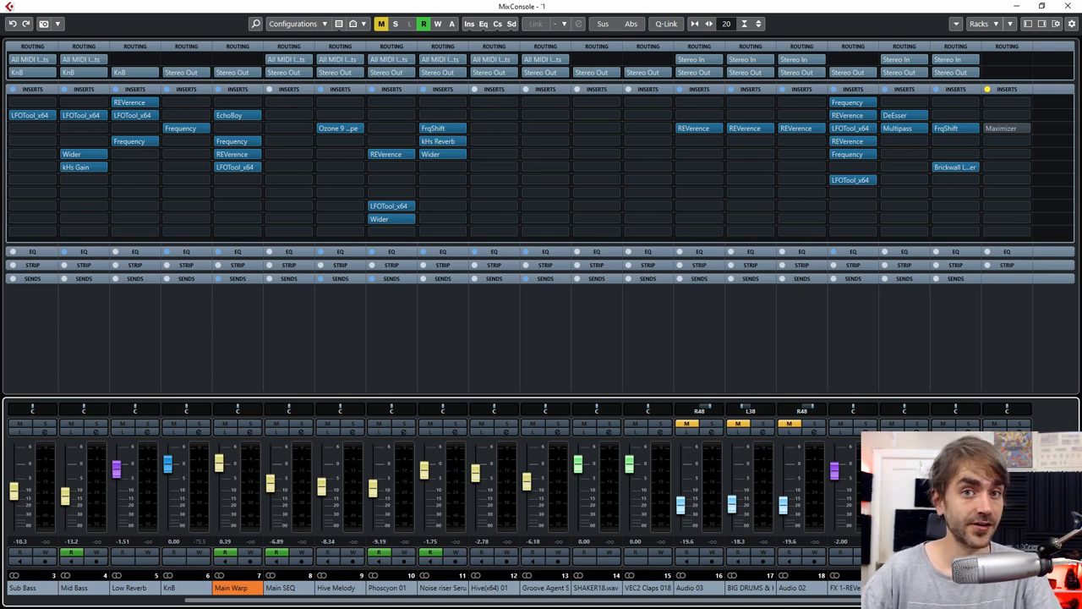
pyautogui.press('F3')
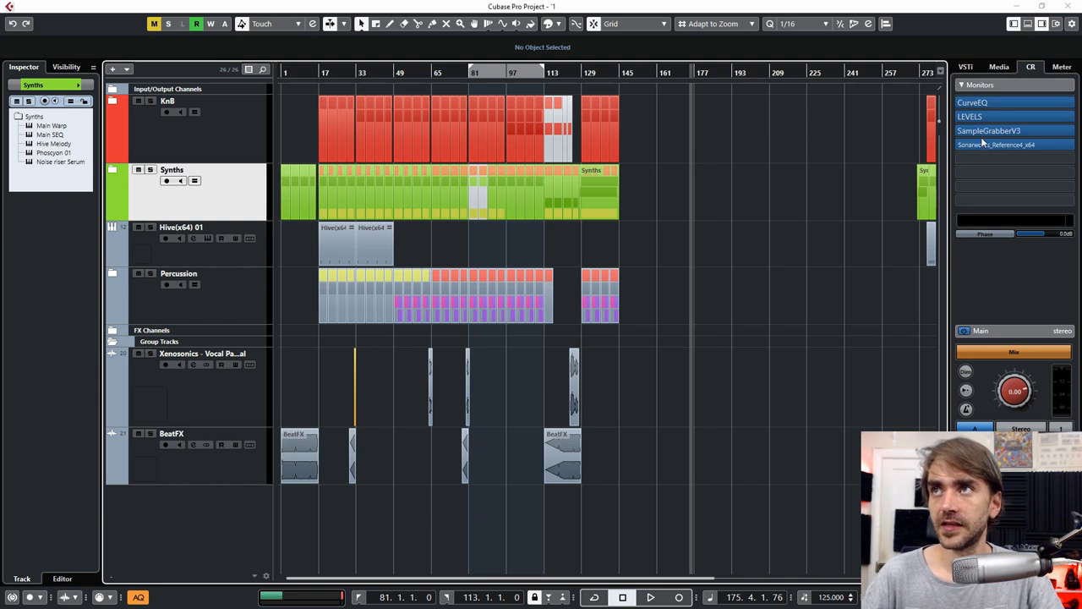
pyautogui.click(974, 144)
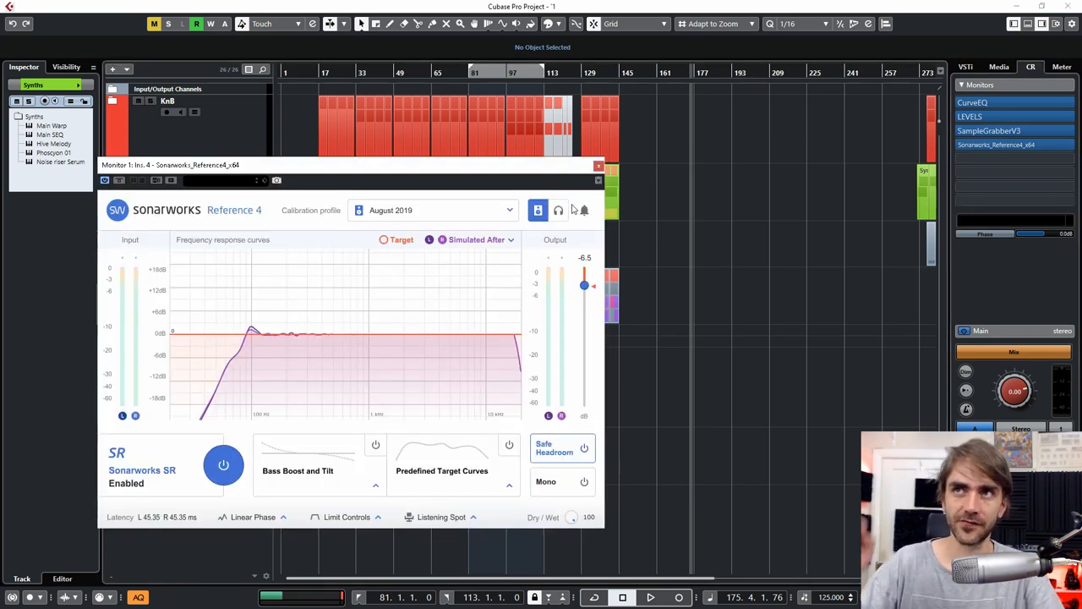
# Close Sonarworks, bring up the CurveEQ monitor plugin and move its window to the upper left
pyautogui.click(599, 165)
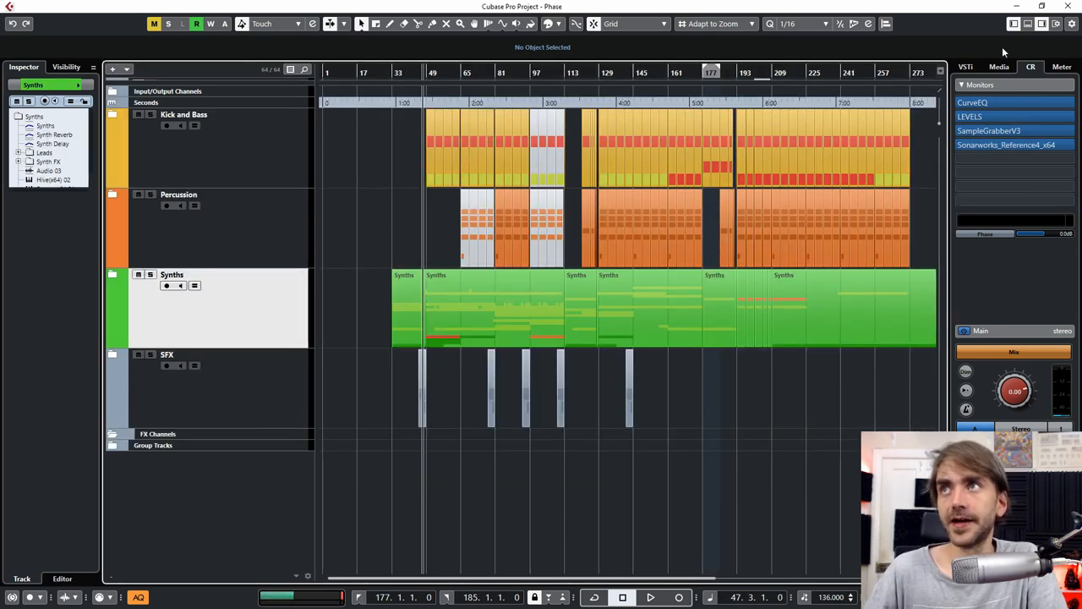
pyautogui.click(973, 107)
pyautogui.moveTo(996, 46)
pyautogui.mouseDown()
pyautogui.moveTo(781, 236)
pyautogui.moveTo(812, 228)
pyautogui.moveTo(438, 34)
pyautogui.mouseUp()
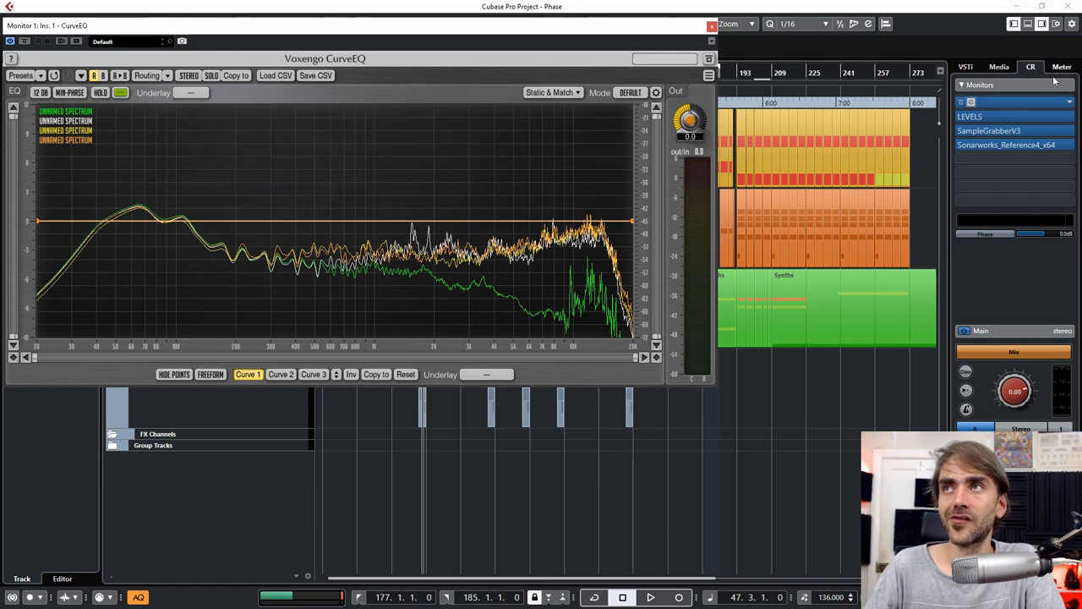
# Inspect LEVELS through its dynamic range, loudness and stereo field views, then close it
pyautogui.moveTo(1006, 116)
pyautogui.click(970, 116)
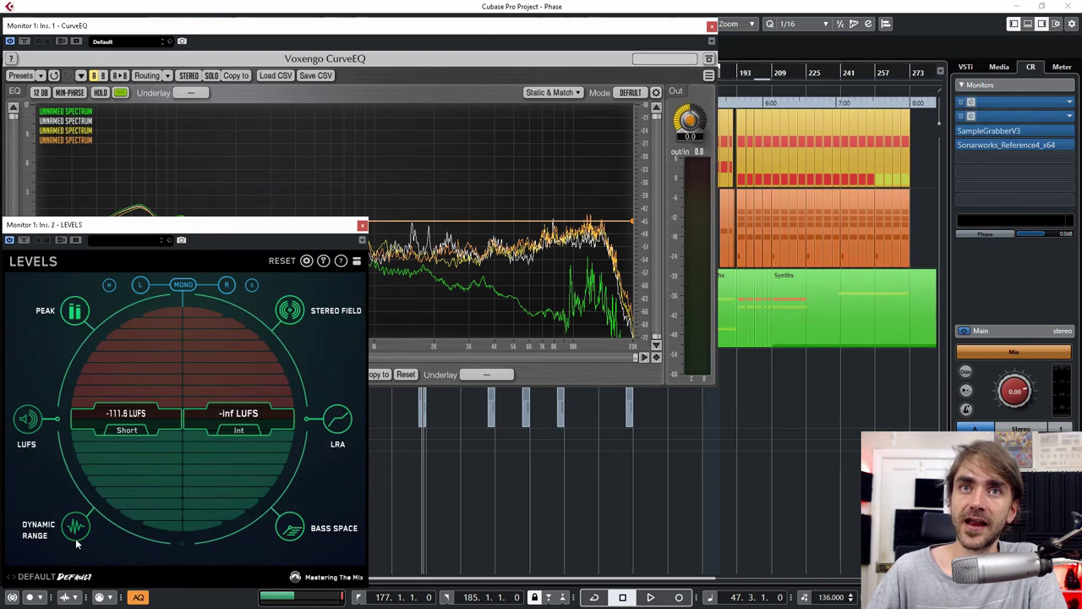
pyautogui.click(76, 531)
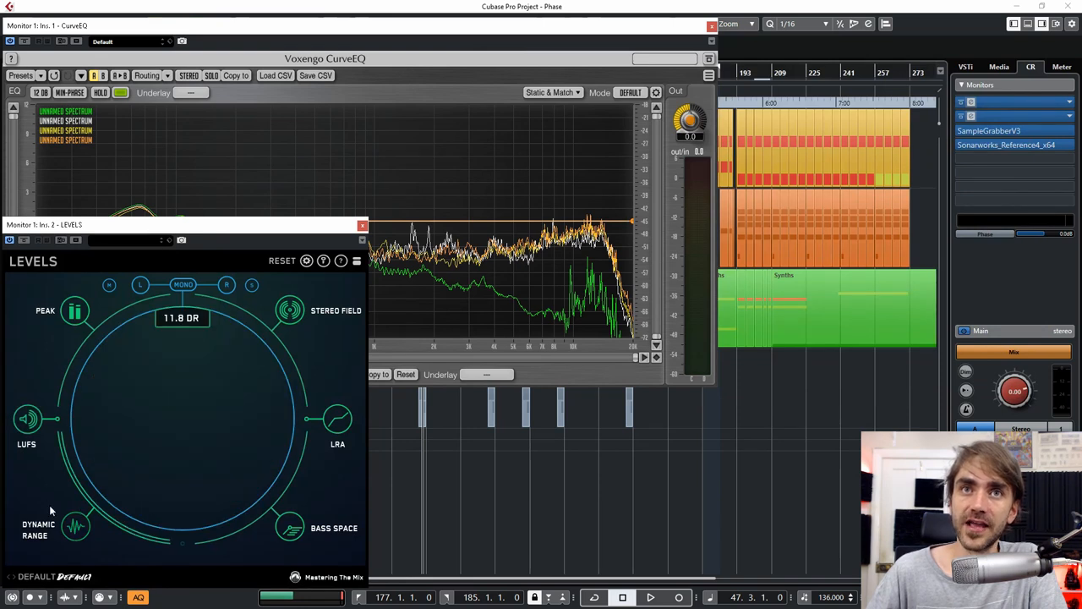
pyautogui.click(28, 418)
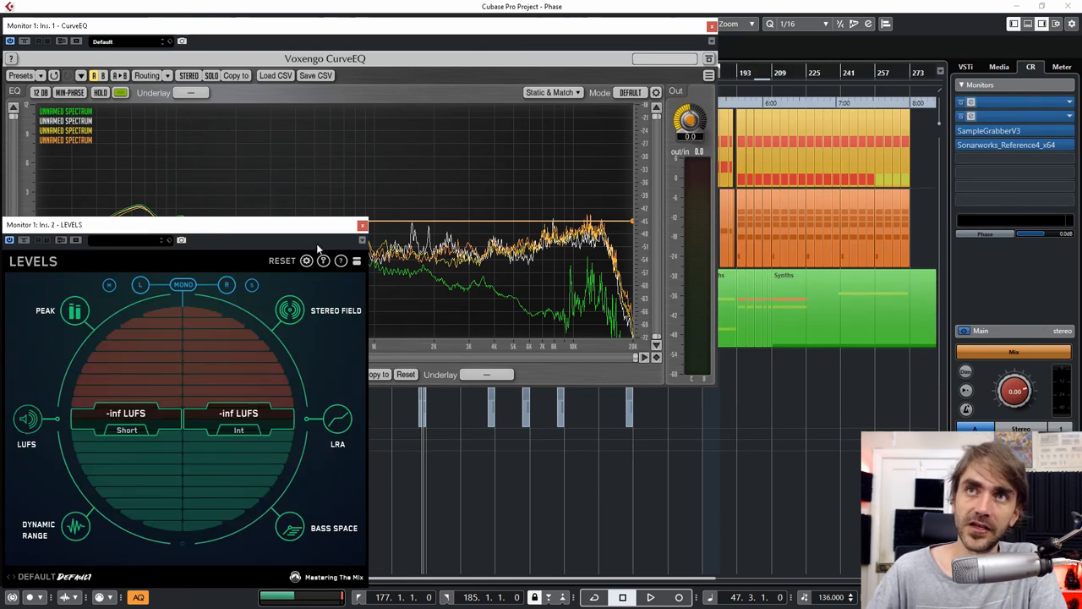
pyautogui.click(289, 311)
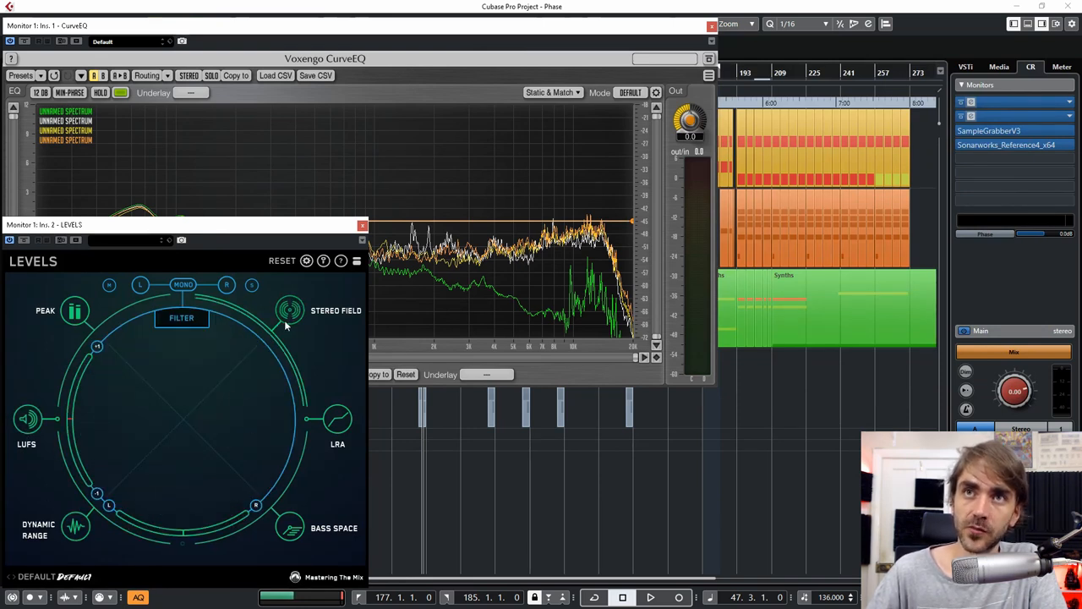
pyautogui.click(970, 116)
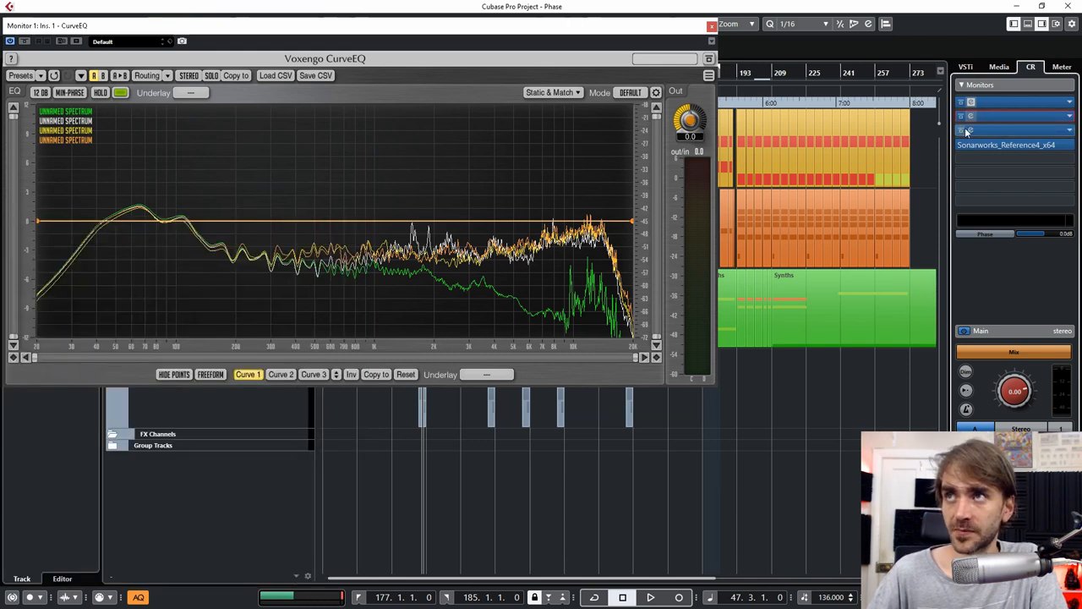
# Check the SampleGrabberV3 and Sonarworks windows, then close them and CurveEQ
pyautogui.click(971, 131)
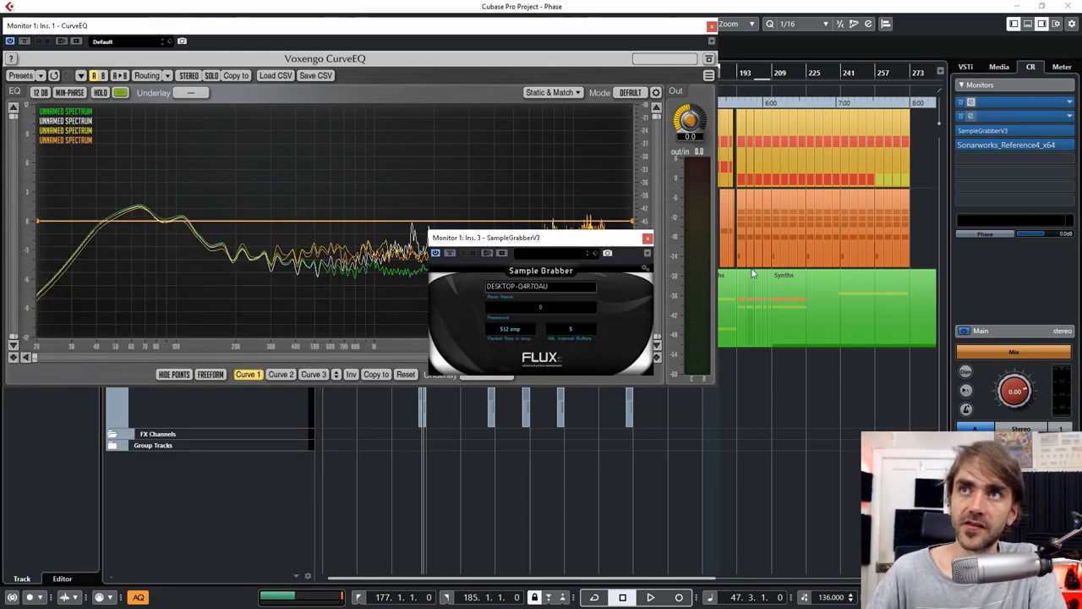
pyautogui.click(647, 242)
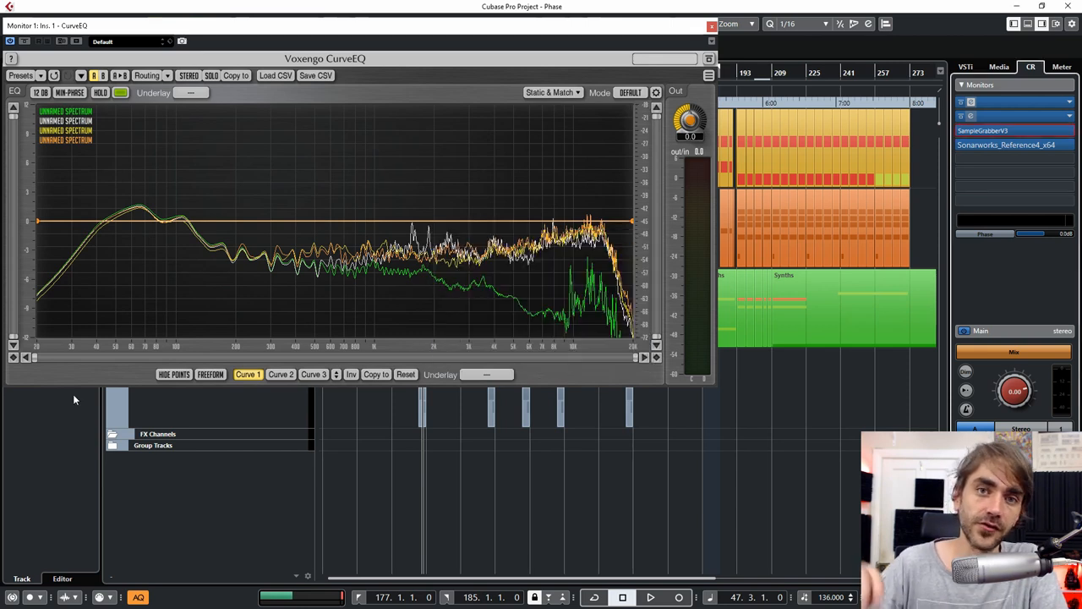
pyautogui.click(711, 25)
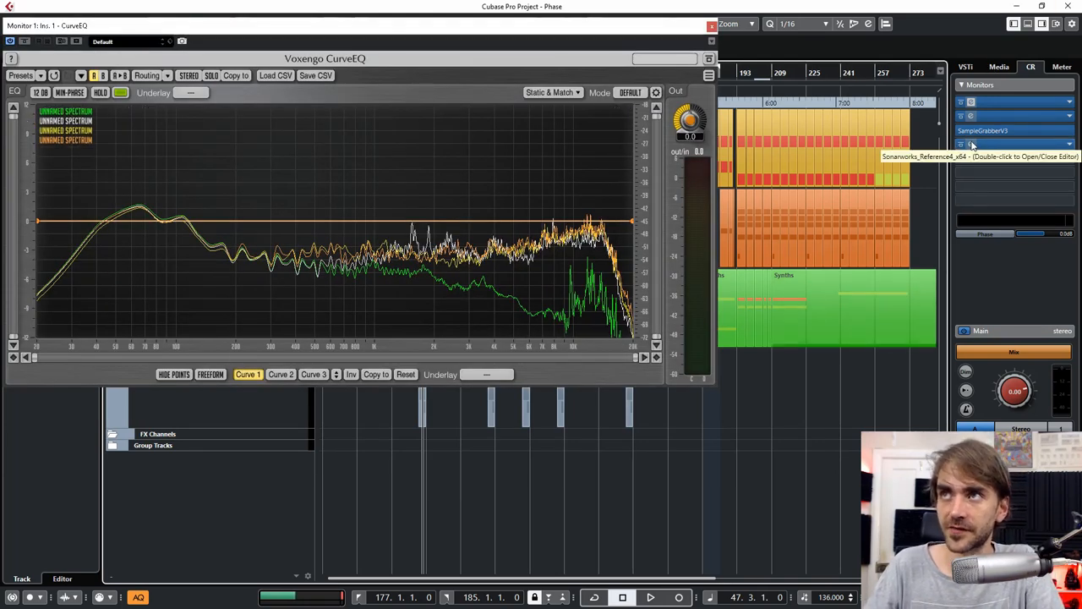
pyautogui.keyDown('alt'); pyautogui.click(981, 145); pyautogui.keyUp('alt')
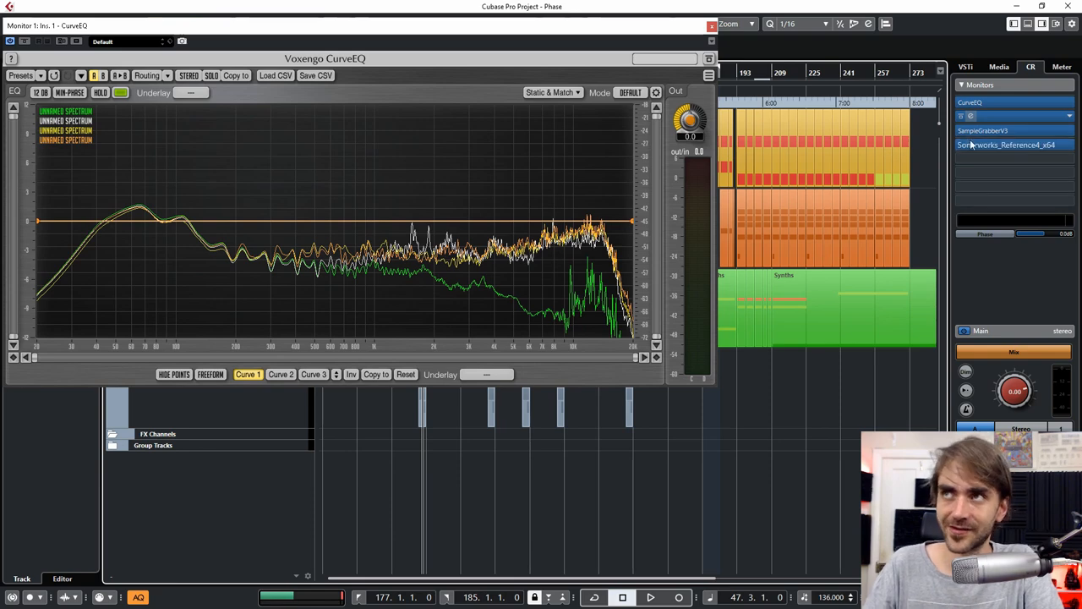
pyautogui.keyDown('alt'); pyautogui.click(972, 143); pyautogui.keyUp('alt')
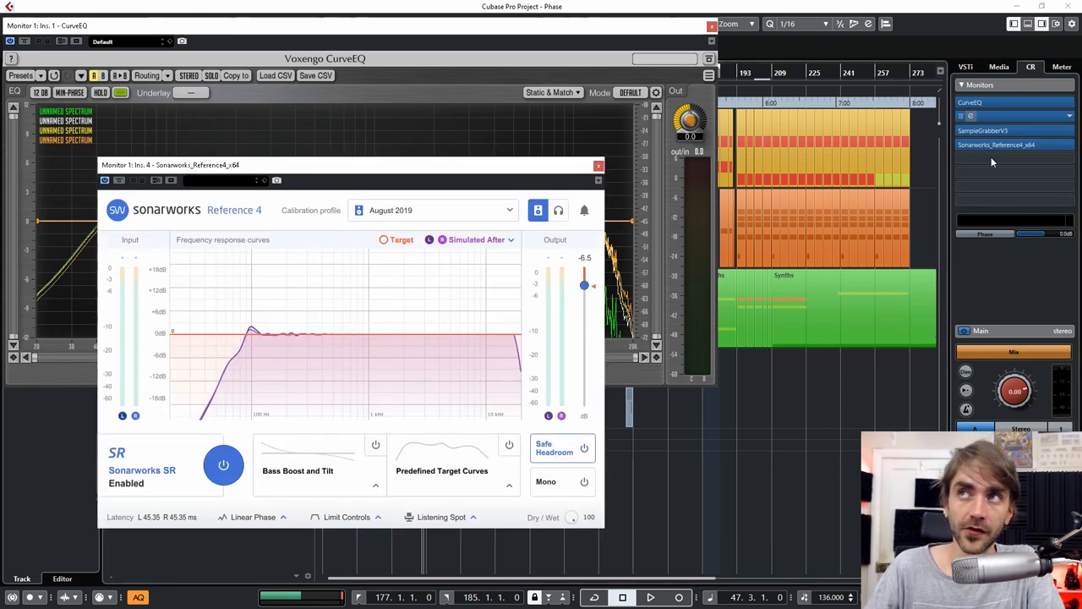
pyautogui.click(975, 145)
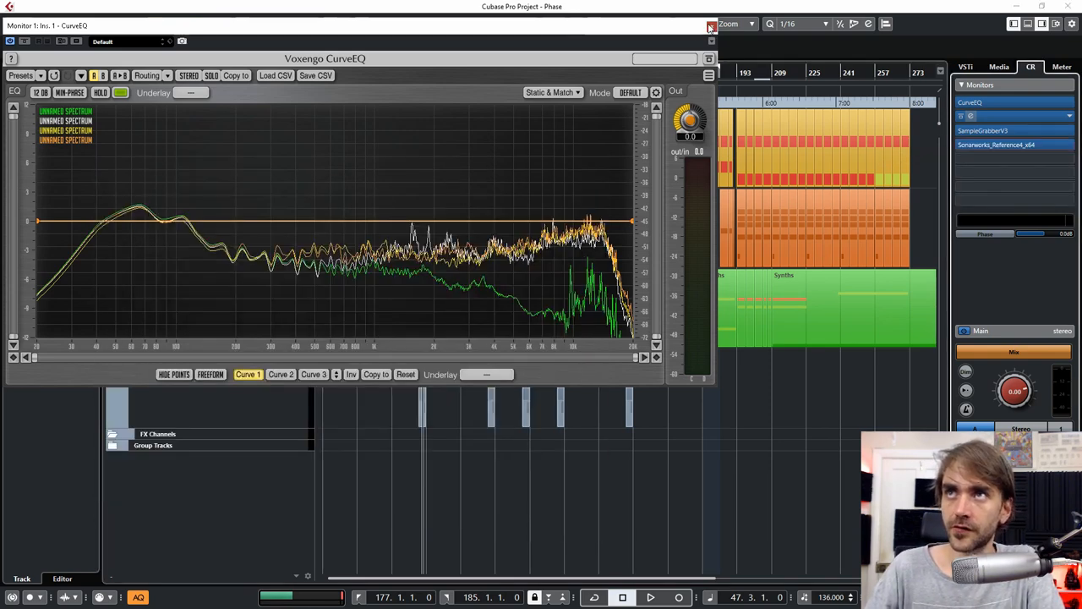
pyautogui.click(711, 27)
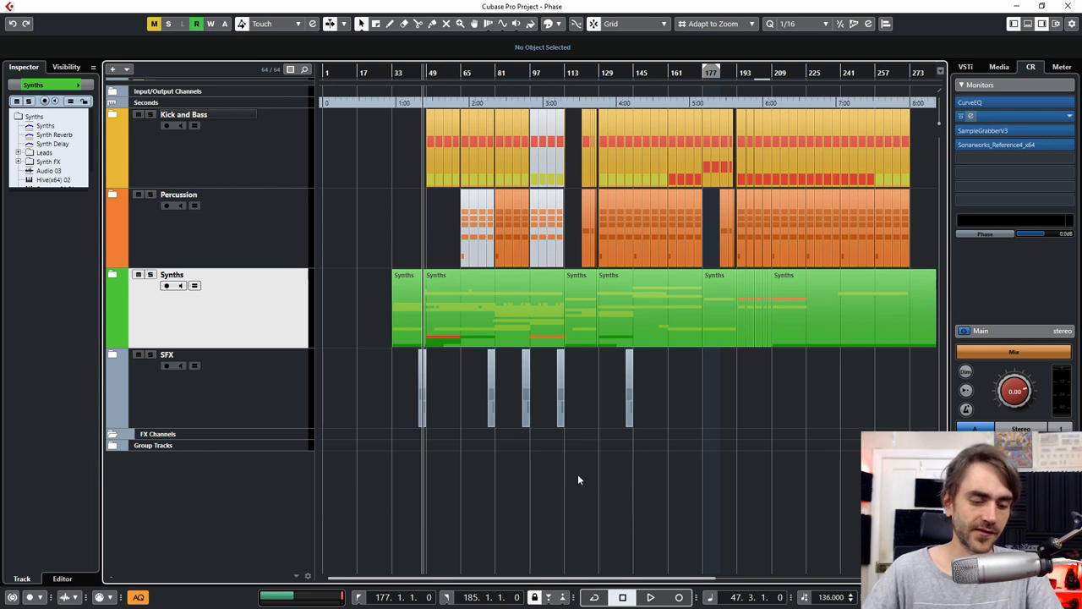
# Show the Control Room audio connections and cancel the prompt to disable the Control Room
pyautogui.press('F4')
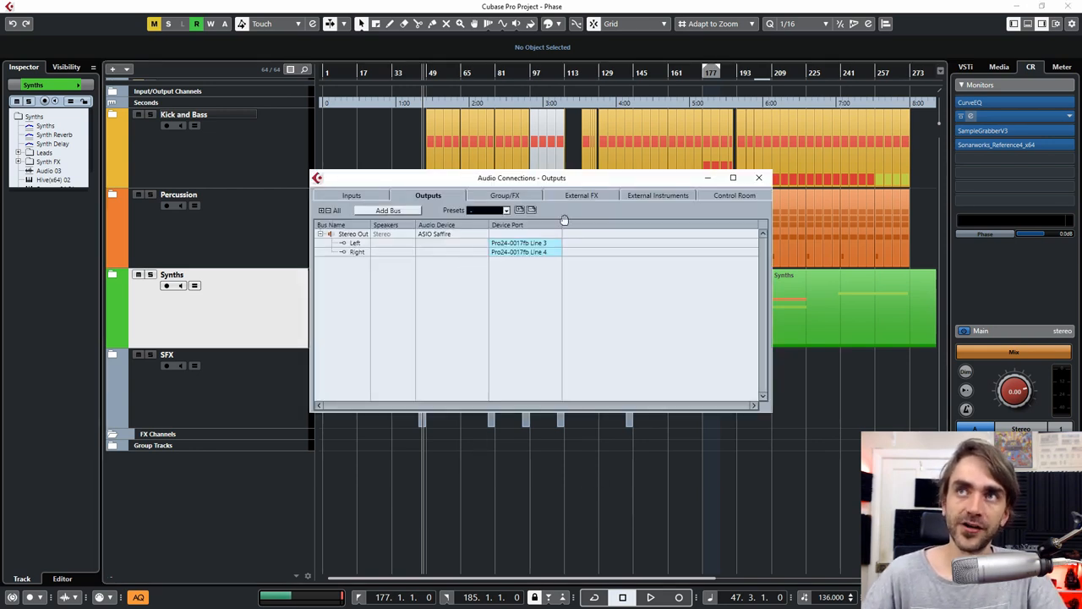
pyautogui.moveTo(522, 185); pyautogui.dragTo(491, 202)
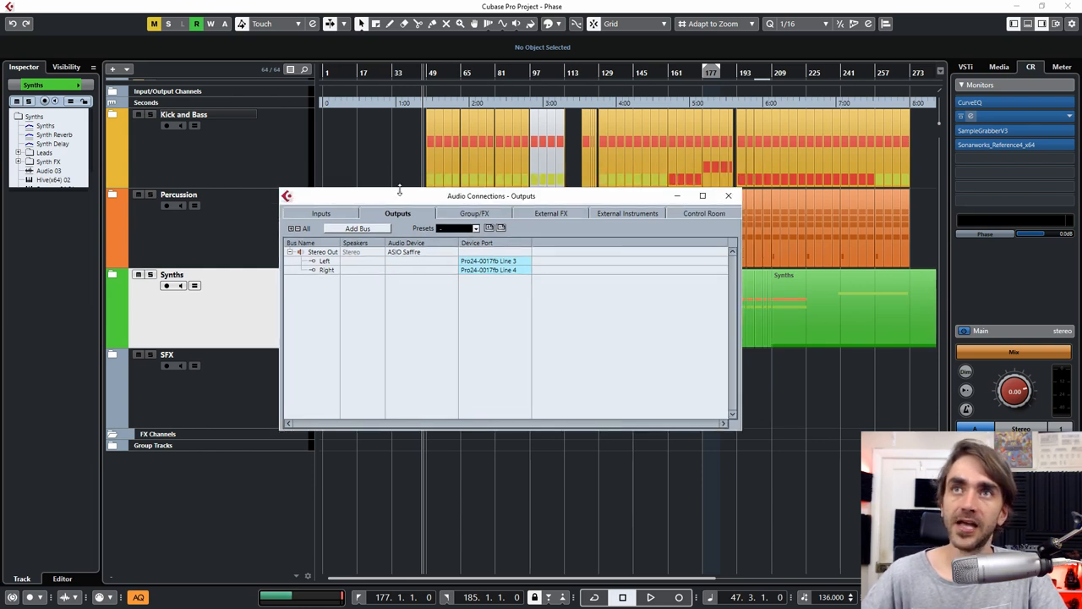
pyautogui.click(355, 218)
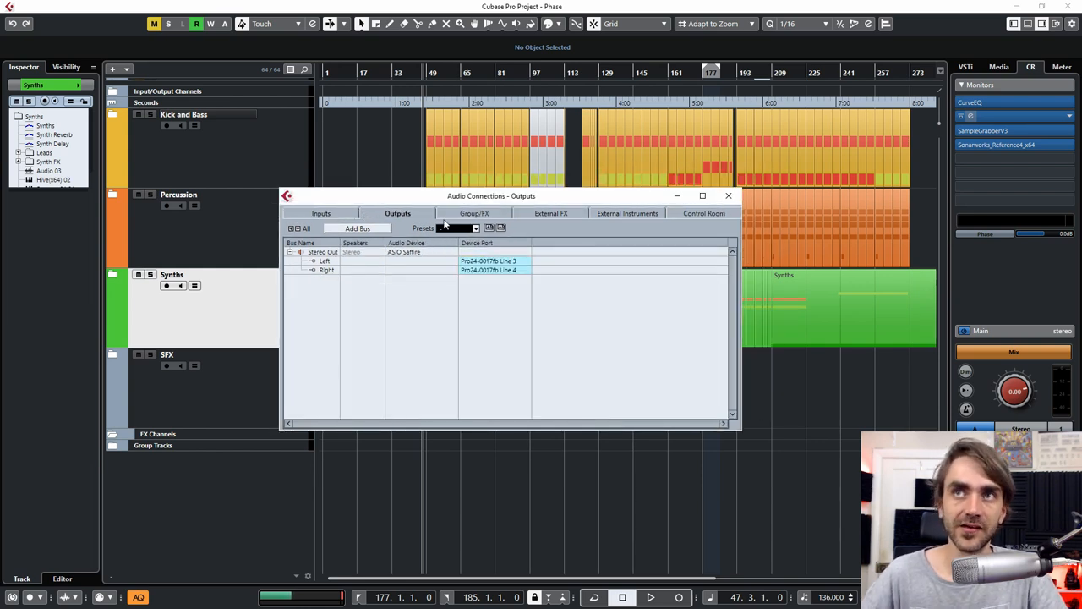
pyautogui.click(690, 217)
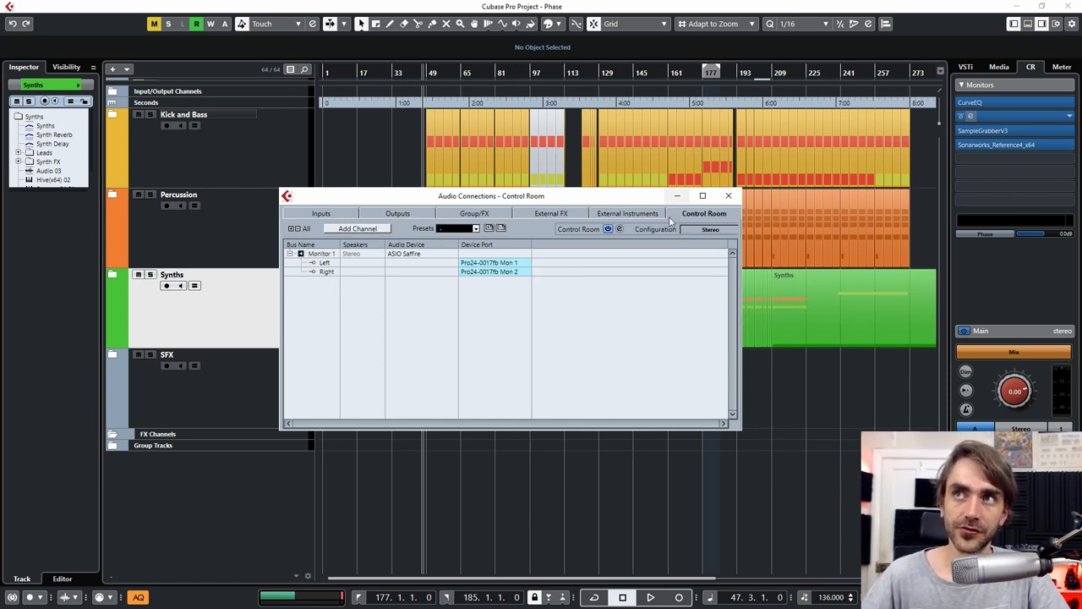
pyautogui.click(608, 229)
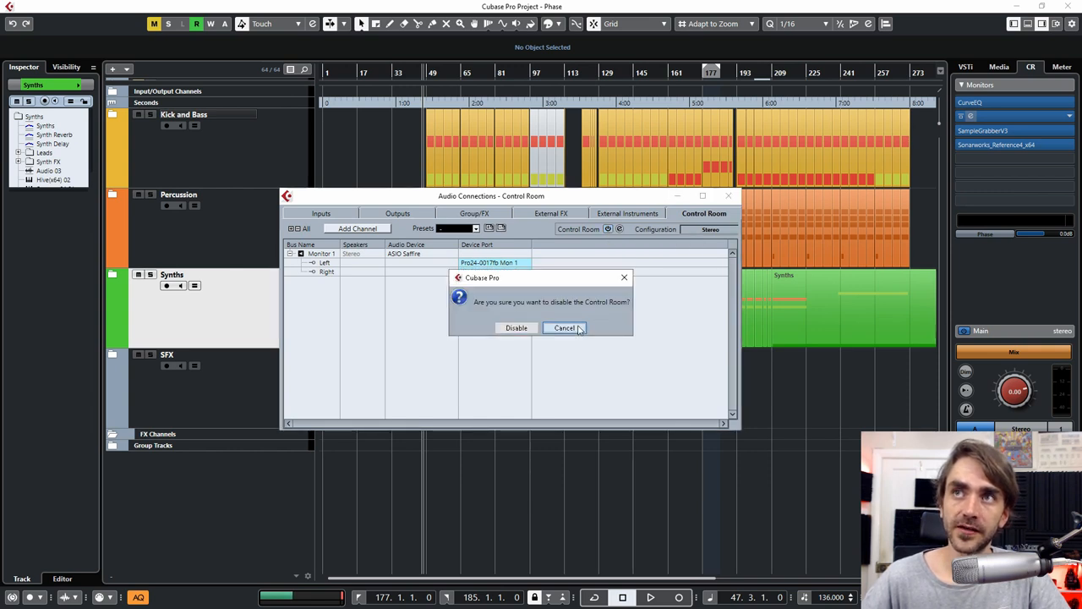
pyautogui.click(516, 327)
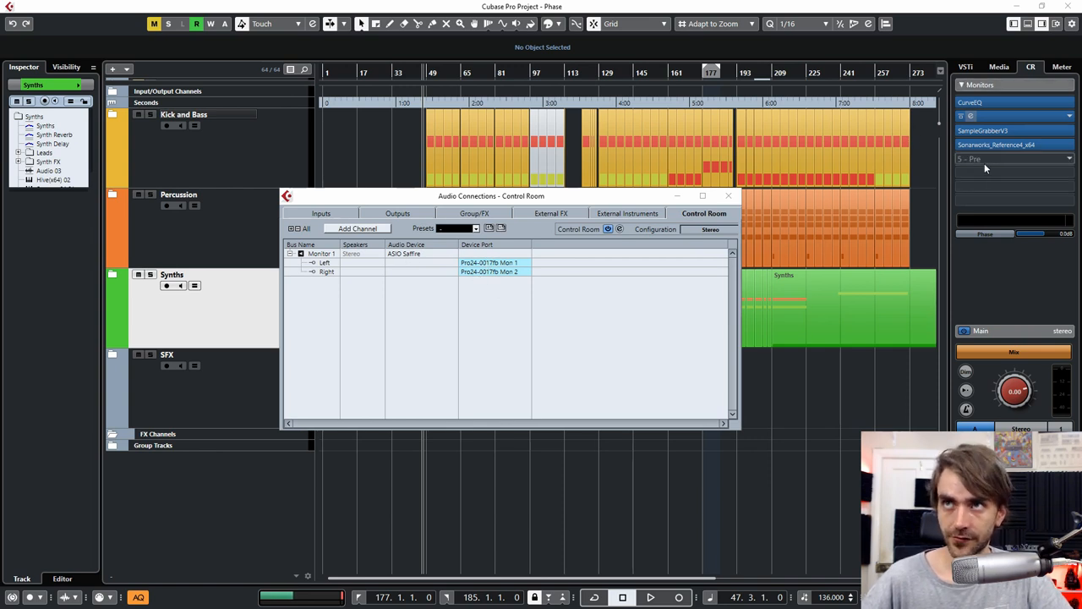
# Dismiss the monitor insert plugin list and reopen the audio output connections with F4
pyautogui.click(398, 217)
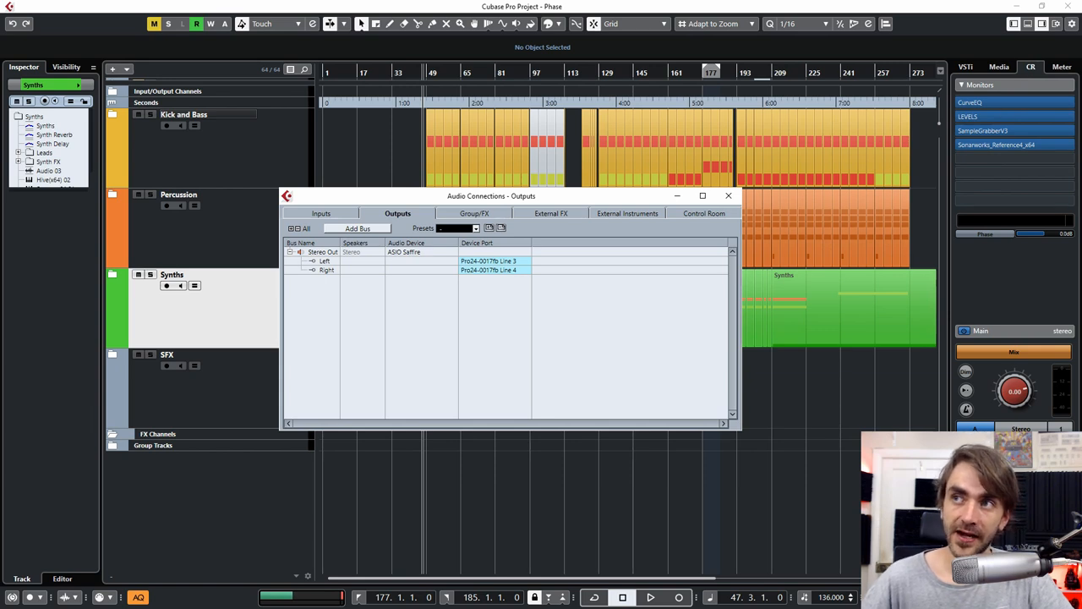
pyautogui.click(998, 130)
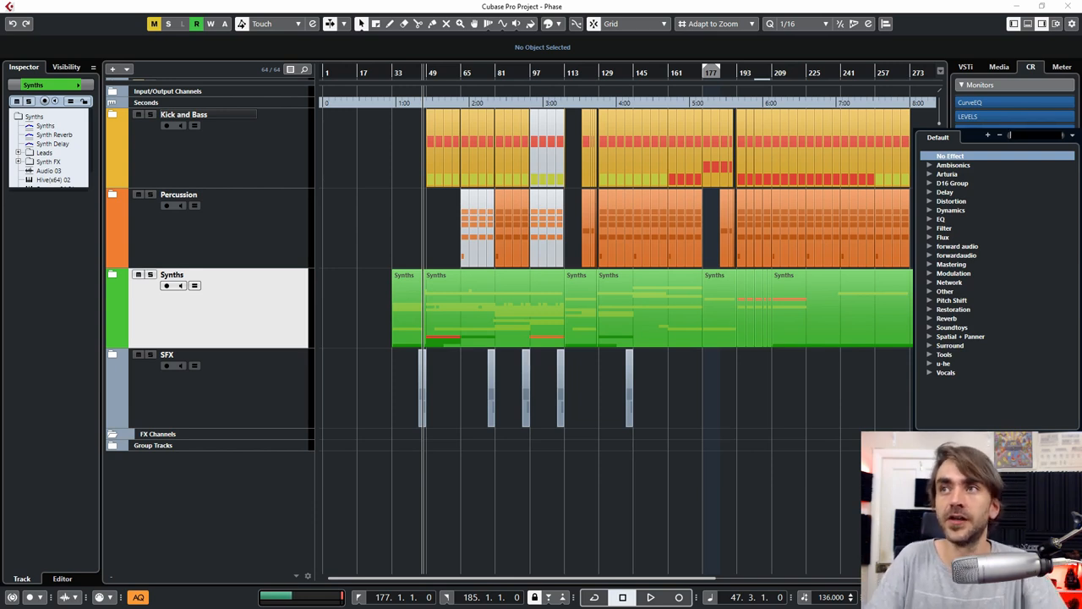
pyautogui.press('Escape')
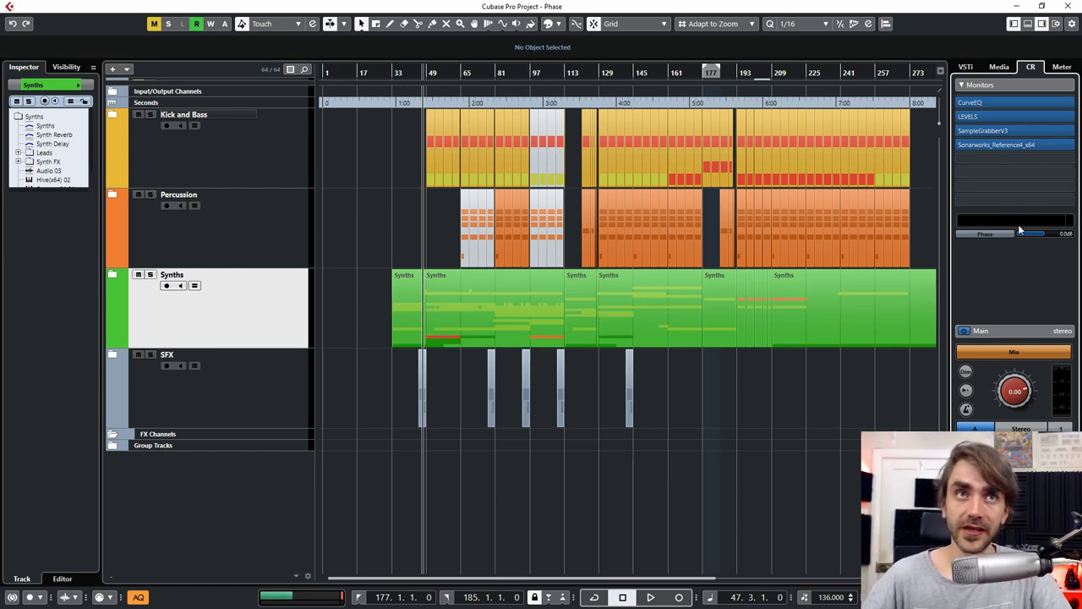
pyautogui.moveTo(1015, 187)
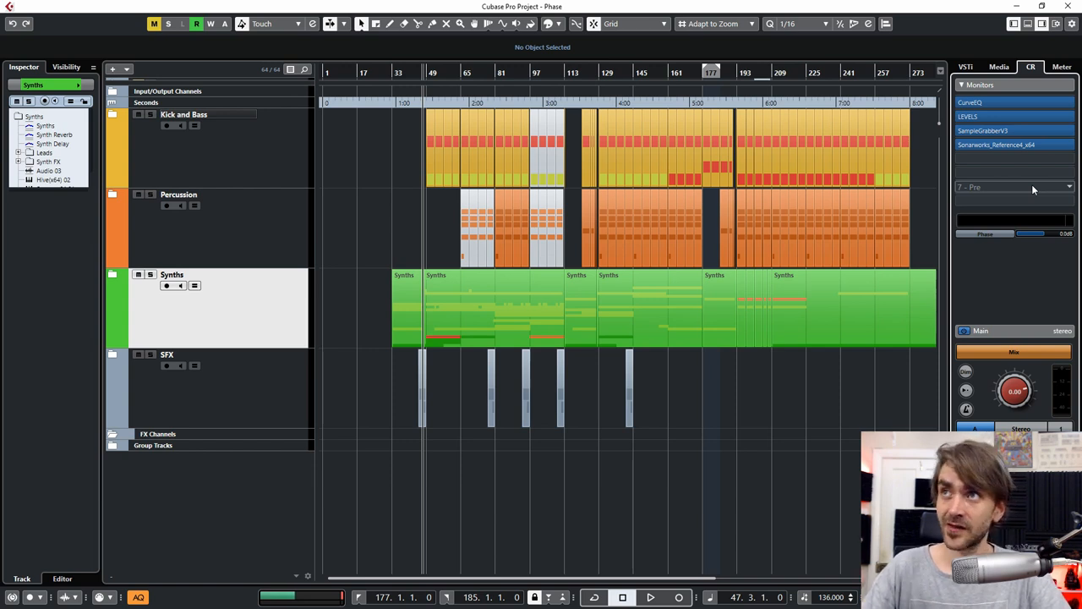
pyautogui.click(782, 515)
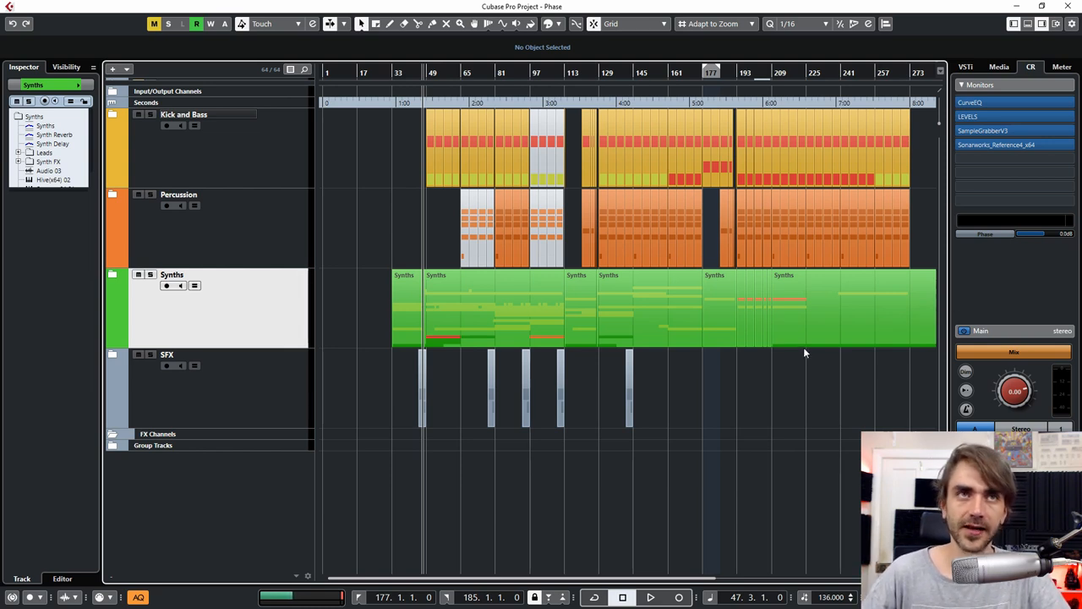
pyautogui.press('F4')
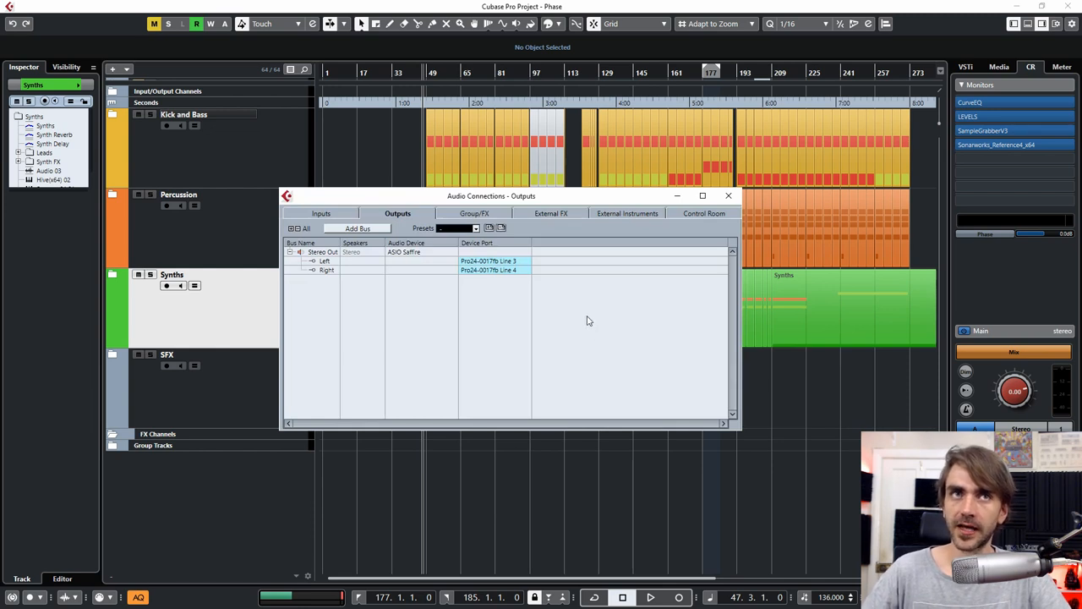
# View the Control Room connections, then close the audio connections window
pyautogui.click(699, 215)
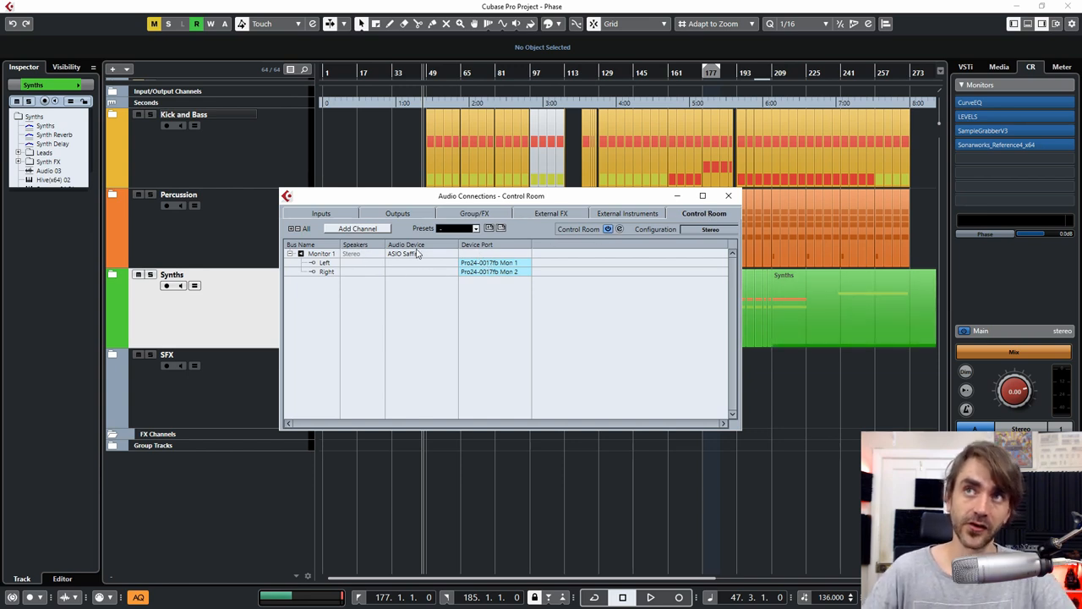
pyautogui.click(725, 196)
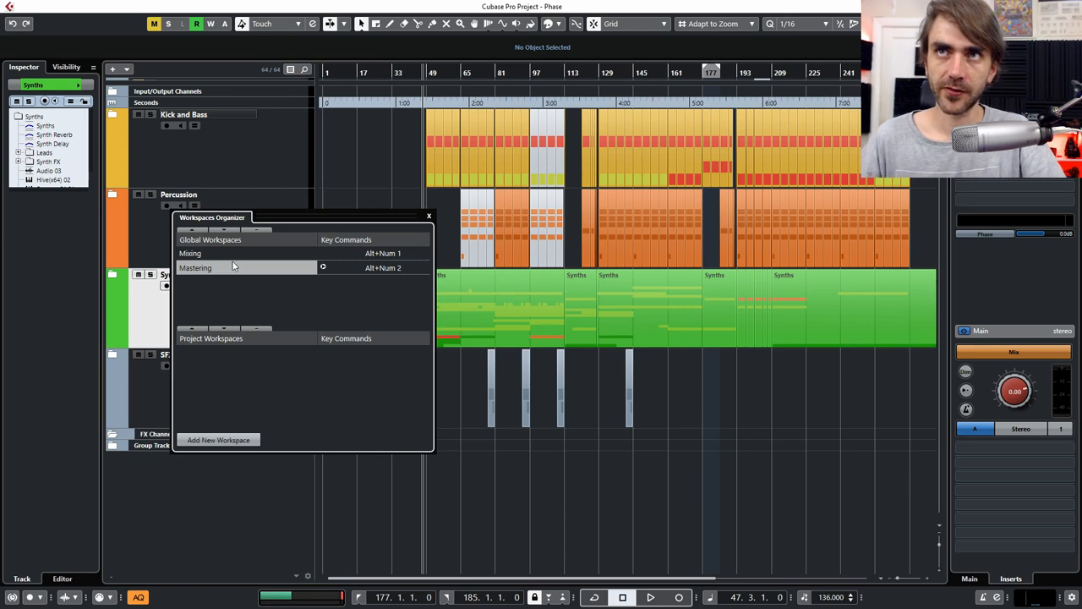
# Select the Mixing and Mastering workspaces in the organizer, then close it
pyautogui.click(215, 253)
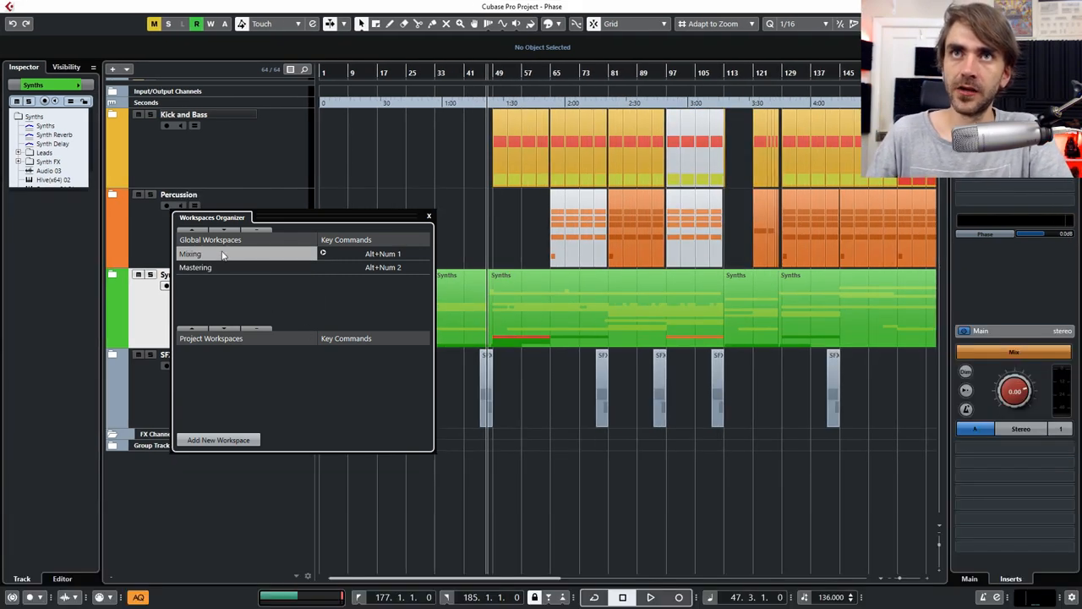
pyautogui.click(247, 267)
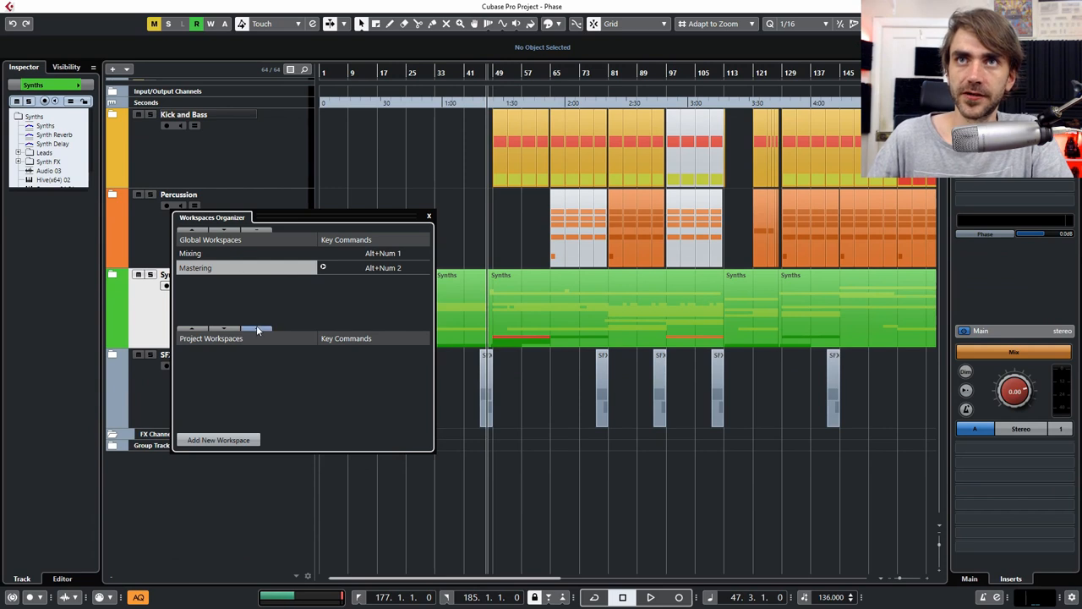
pyautogui.click(429, 216)
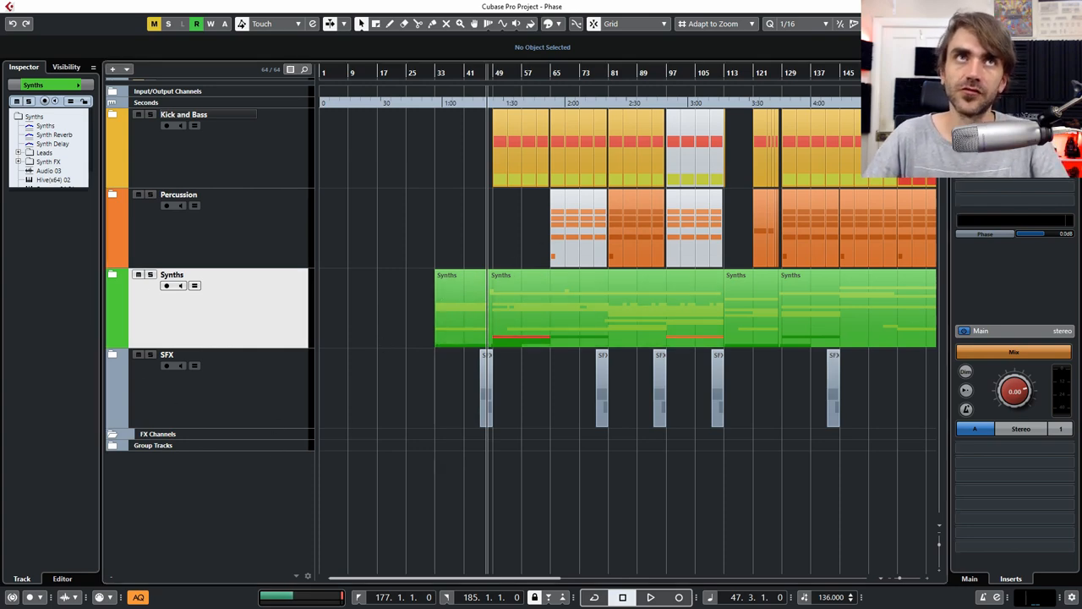
# Narrow the MixConsole to reveal the Control Room panel and align it to the screen edge
pyautogui.press('F3')
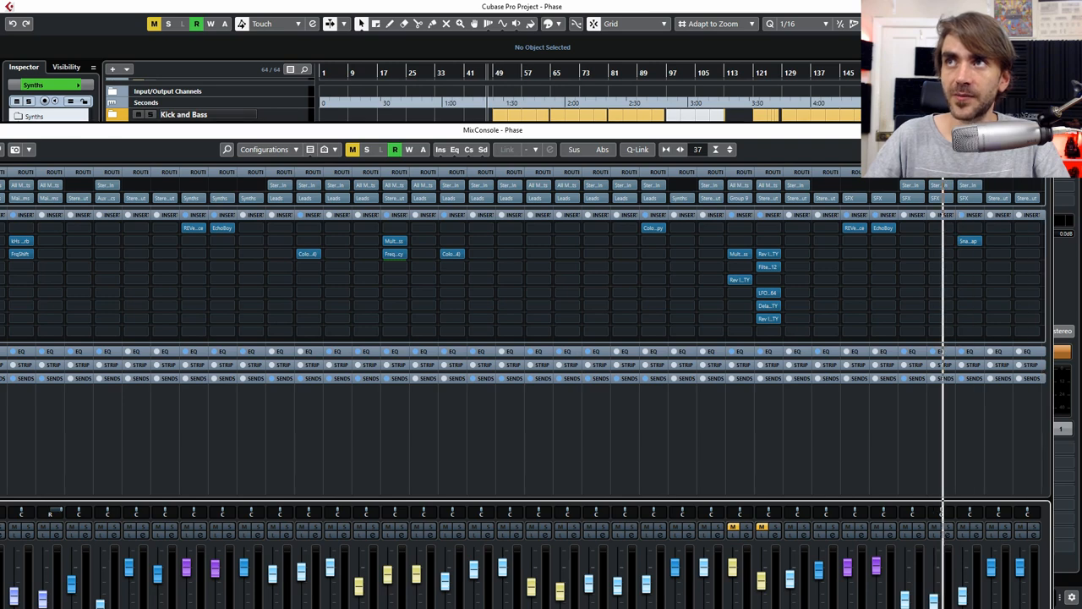
pyautogui.moveTo(1048, 473); pyautogui.dragTo(908, 473)
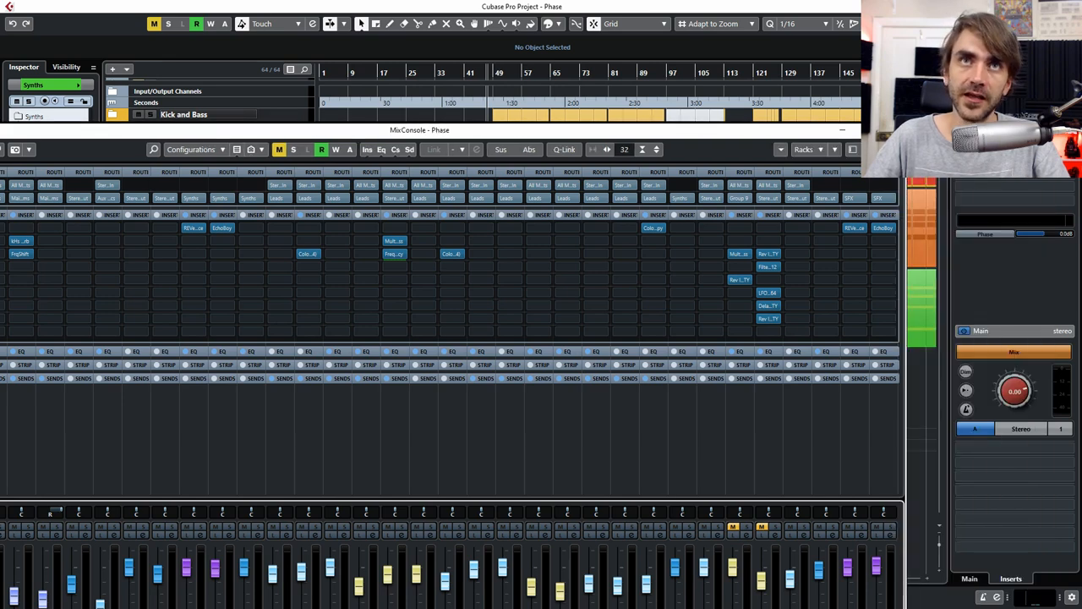
pyautogui.moveTo(92, 128)
pyautogui.mouseDown()
pyautogui.moveTo(121, 129)
pyautogui.moveTo(142, 35)
pyautogui.mouseUp()
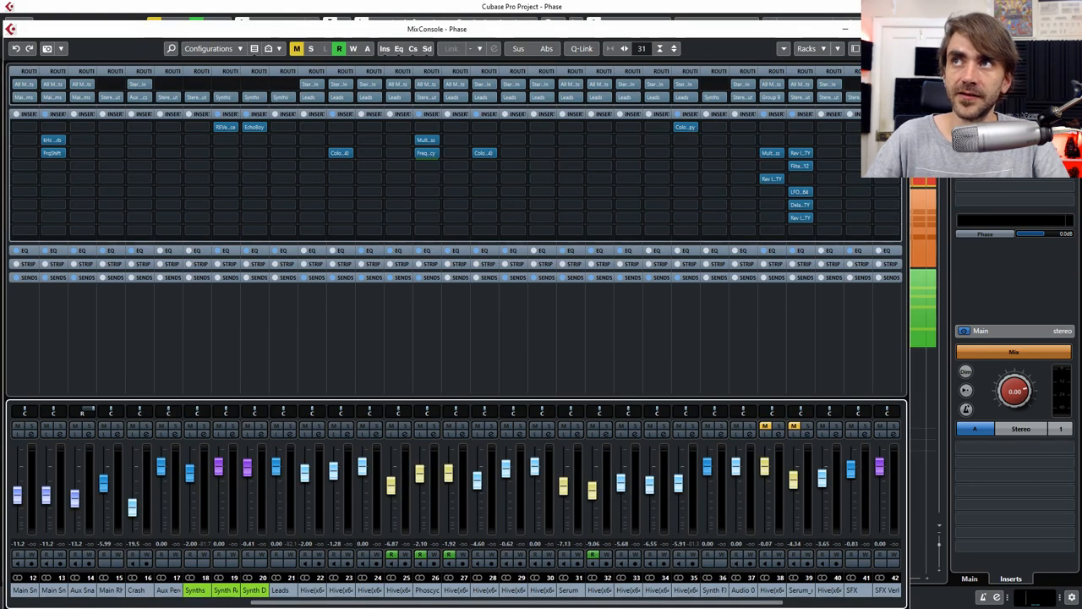
pyautogui.press('F3')
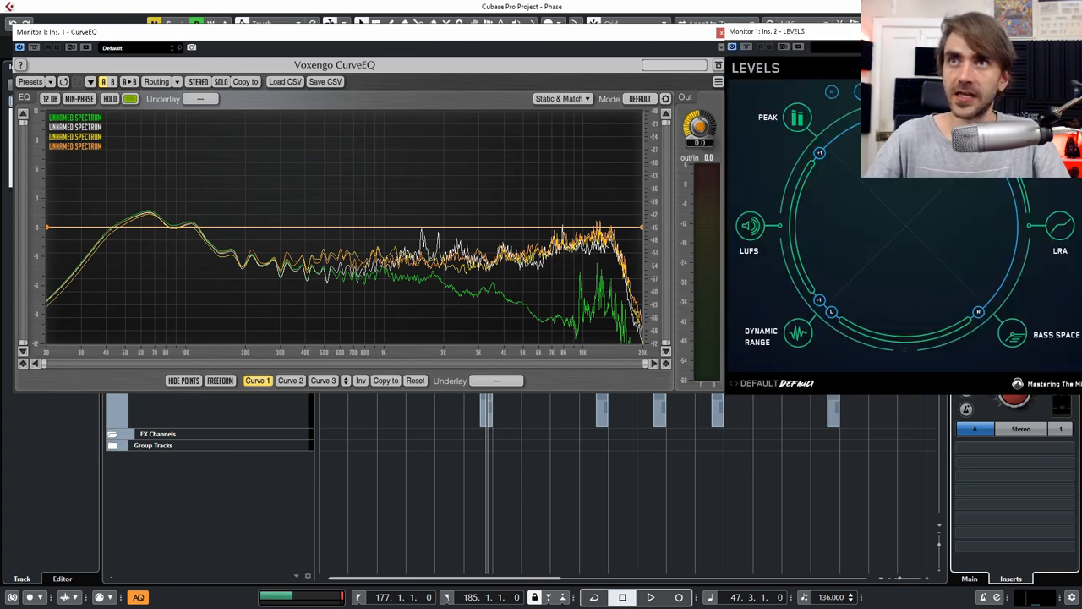
# Bring the mixer back with the monitor plugin windows and start a New Workspace for this layout
pyautogui.press('F3')
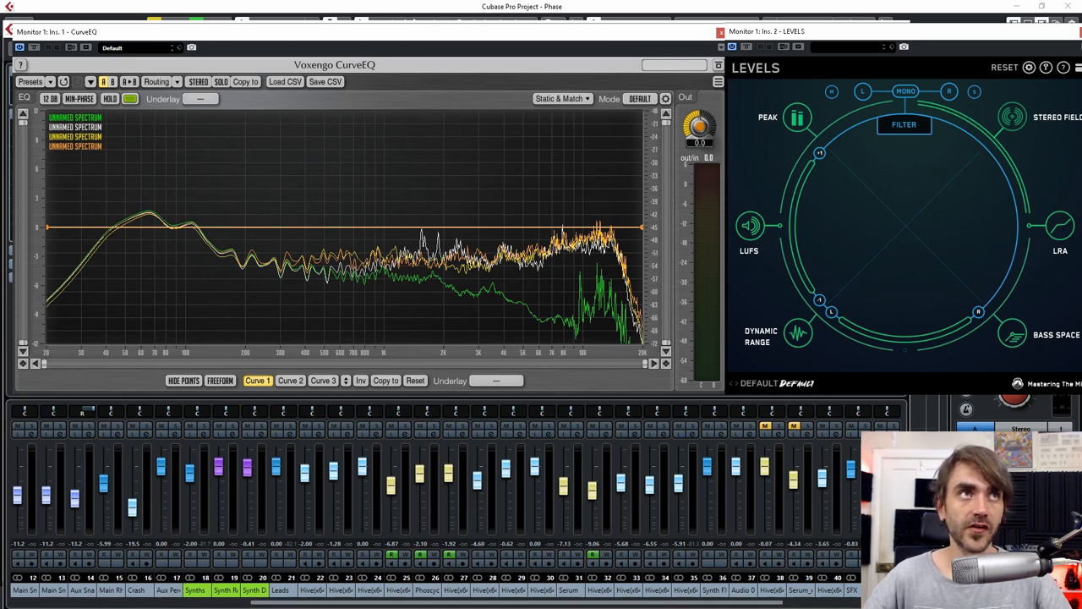
pyautogui.press('ctrl+KP_0')
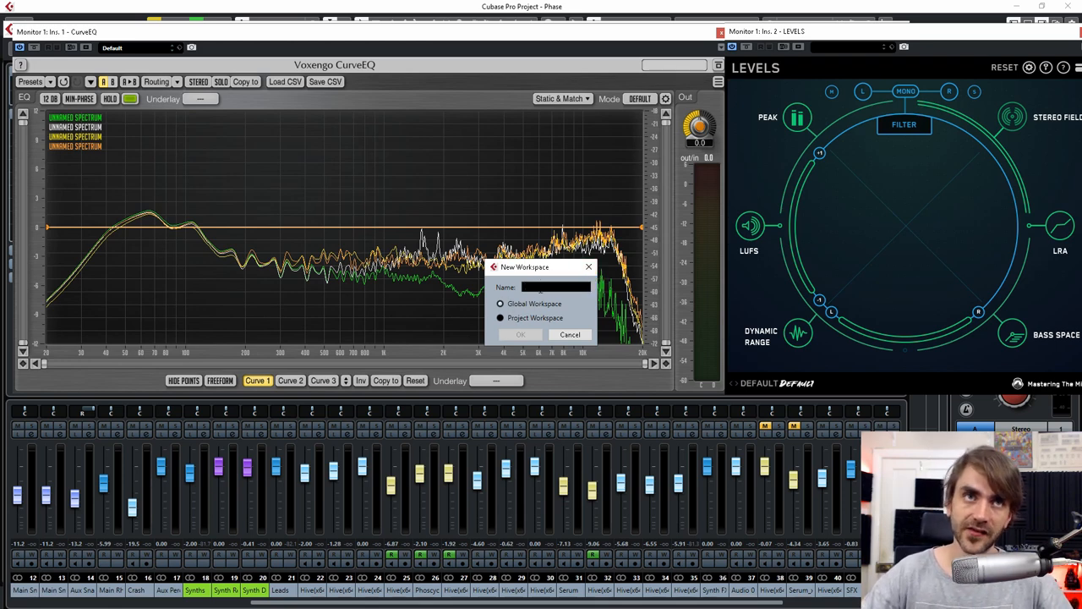
pyautogui.write('Works')
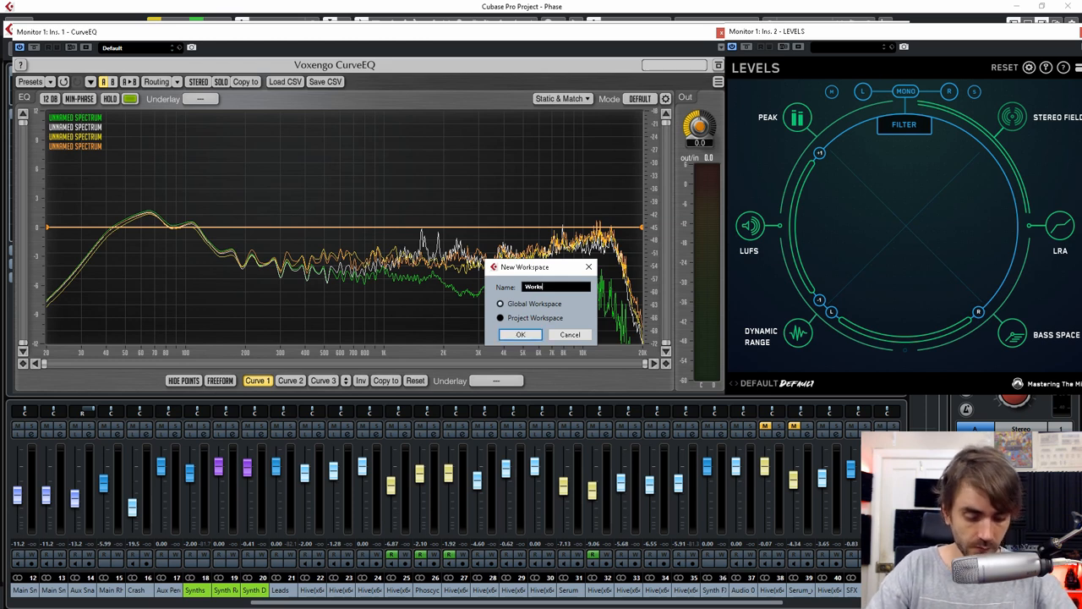
pyautogui.write('pace 1')
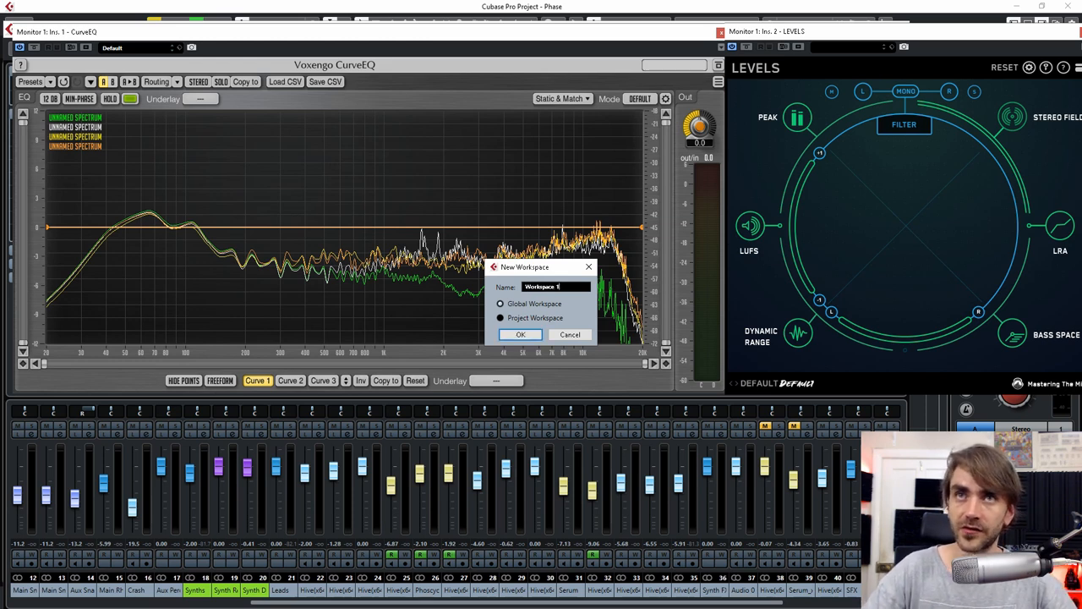
# Confirm the new workspace named Workspace 1 holding the CurveEQ and LEVELS layout
pyautogui.press('Return')
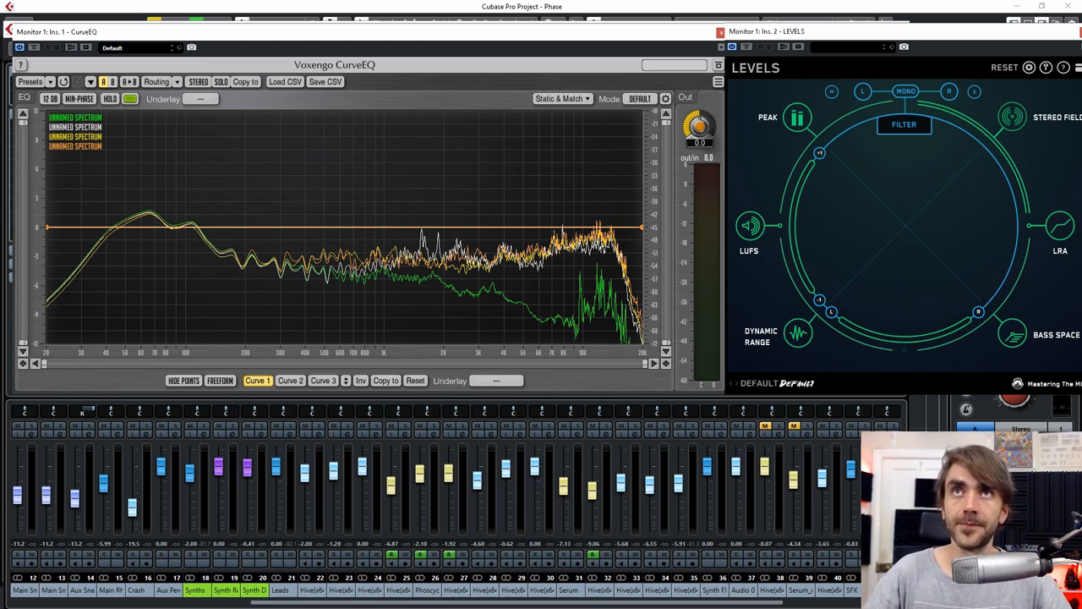
# Close the CurveEQ and LEVELS windows and the MixConsole to leave only the arrangement
pyautogui.click(719, 32)
pyautogui.click(1075, 31)
pyautogui.click(897, 27)
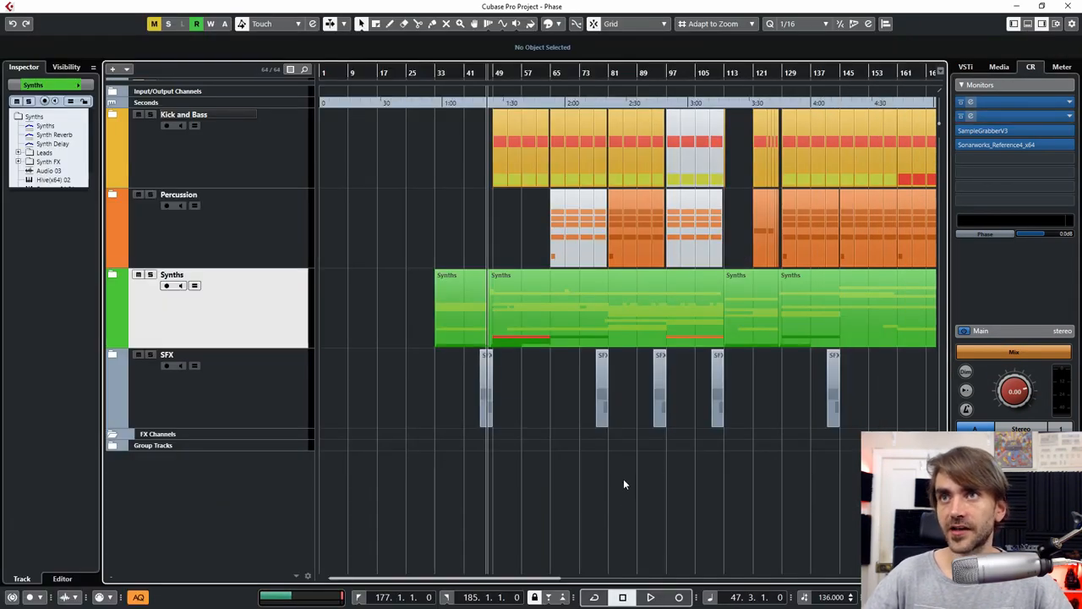
pyautogui.scroll(-3, 616, 480)
pyautogui.hscroll(3, 590, 469)
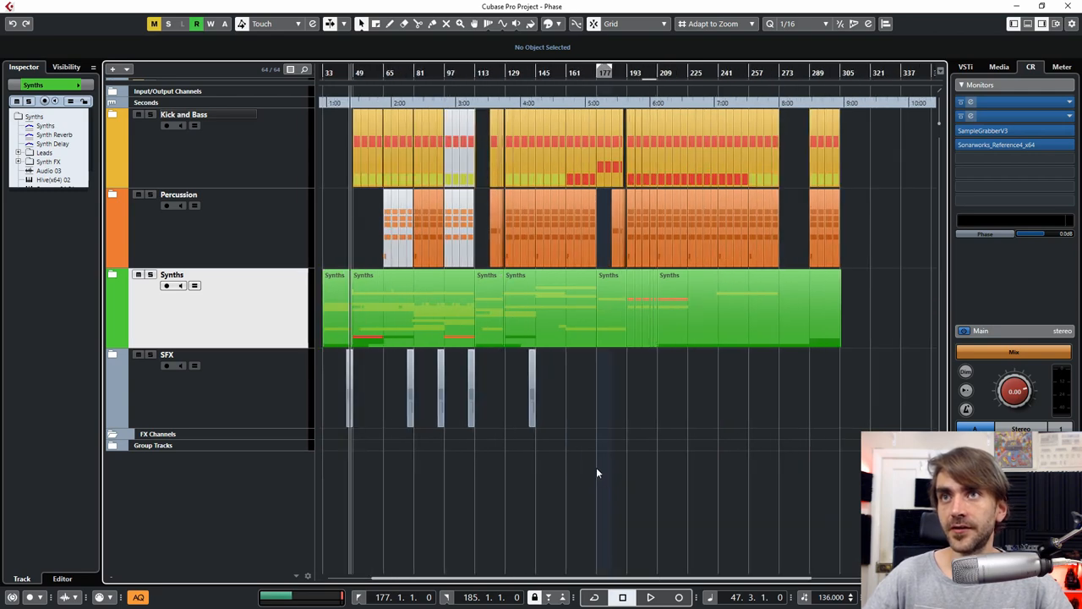
pyautogui.hscroll(-2, 476, 472)
pyautogui.hscroll(2, 503, 478)
pyautogui.hscroll(-2, 503, 481)
pyautogui.hscroll(2, 484, 485)
pyautogui.hscroll(-2, 507, 491)
# Save the arrangement-only layout as a new workspace named Project, then zoom out fully
pyautogui.press('ctrl+KP_0')
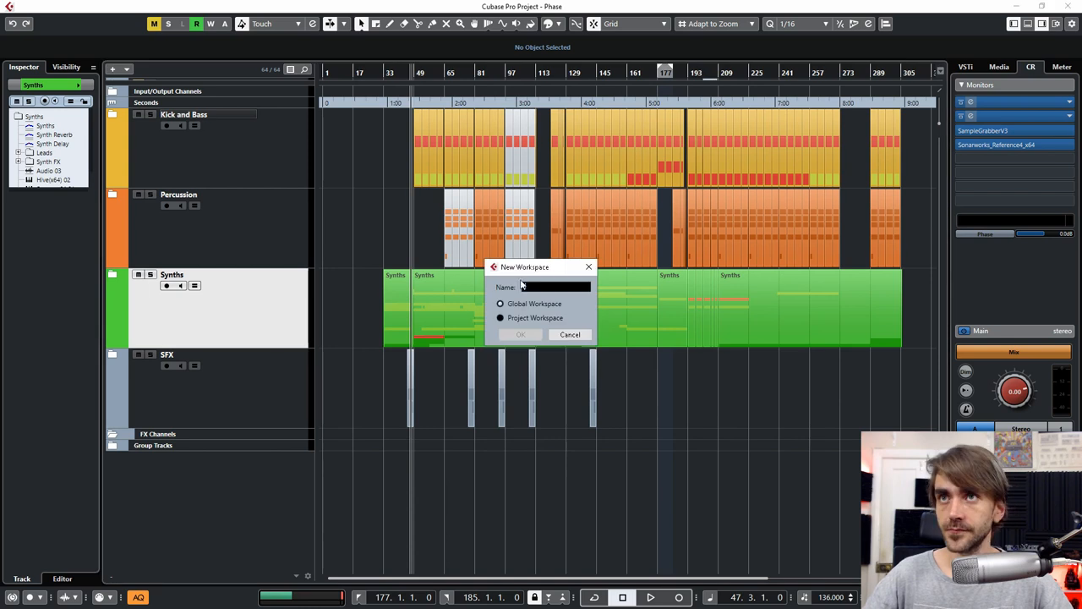
pyautogui.write('Project')
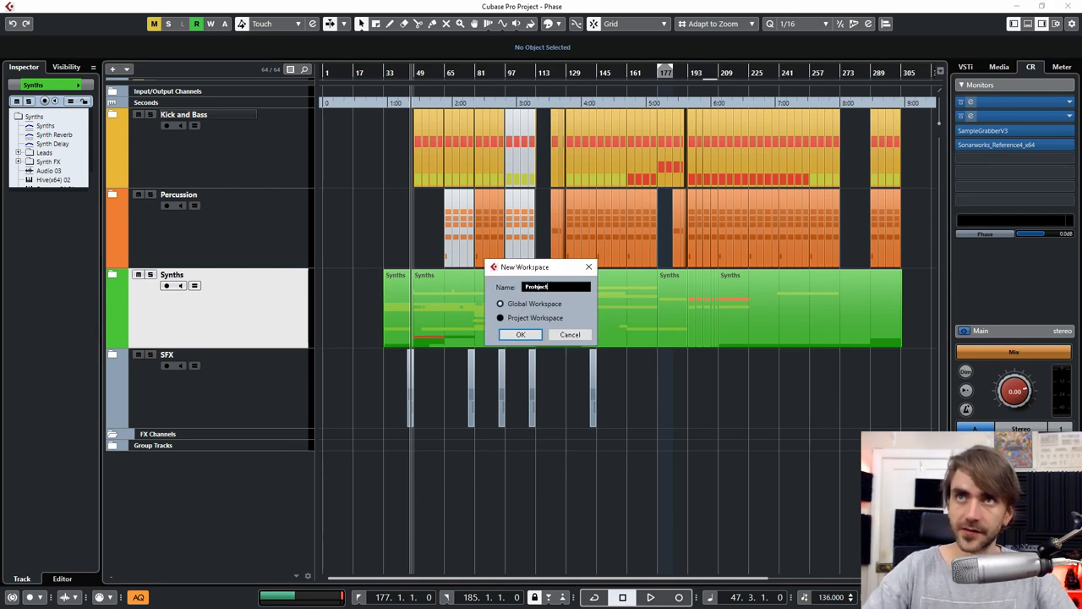
pyautogui.press('Return')
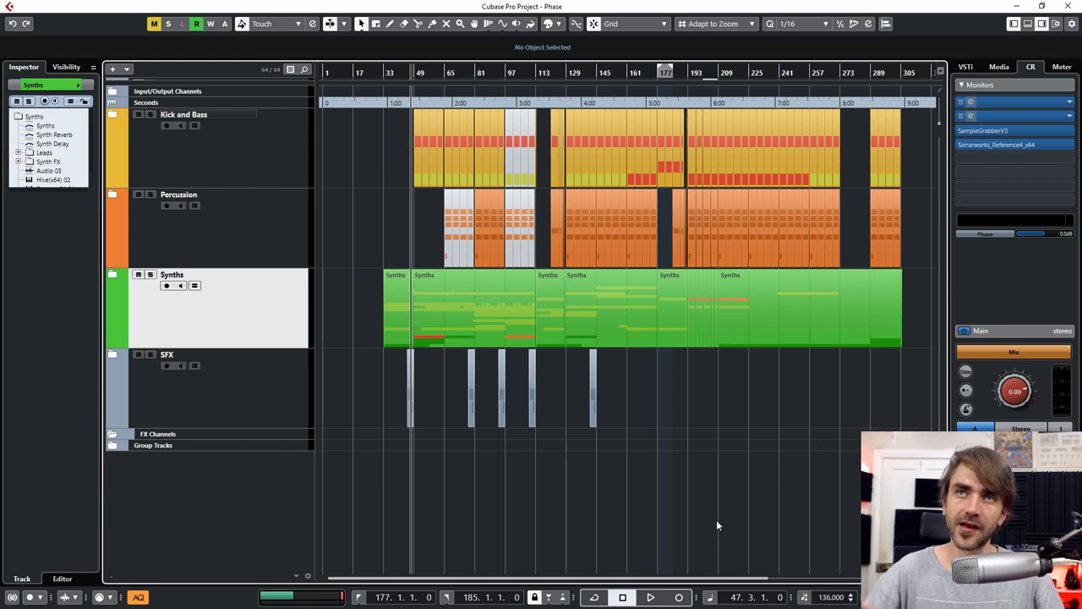
pyautogui.hotkey('shift', 'f')
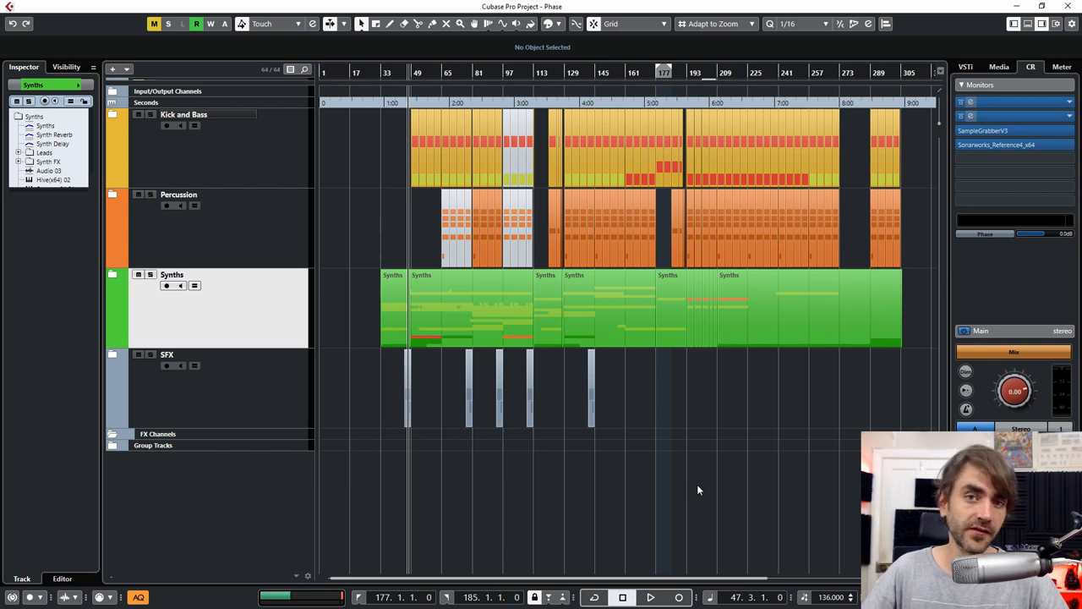
# Show the MixConsole in the lower zone with the timeline zoomed out and narrow channel strips
pyautogui.hotkey('ctrl', 'alt', 'e')
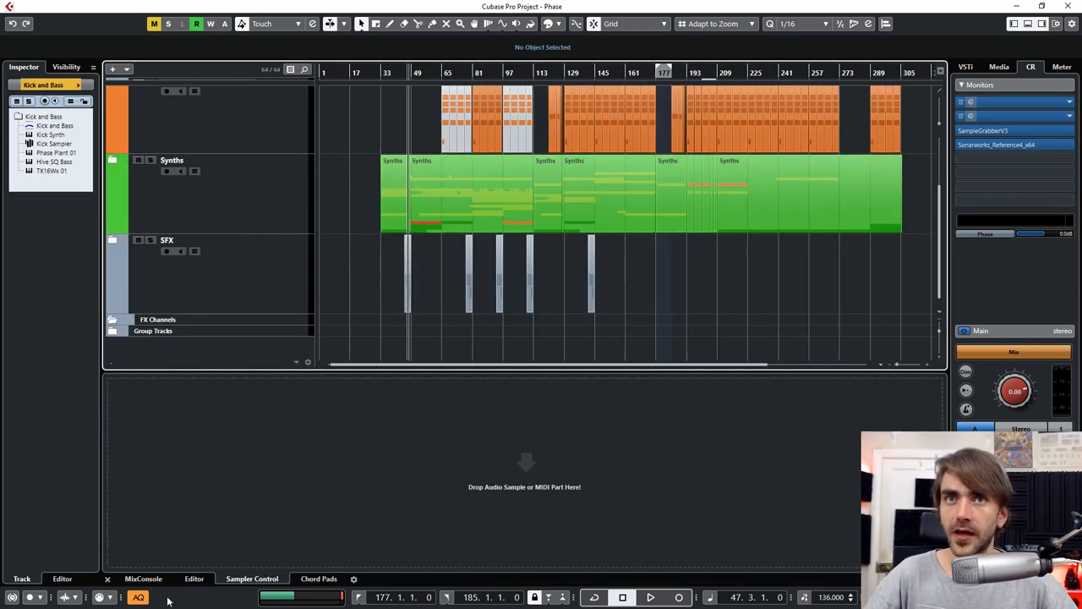
pyautogui.click(143, 579)
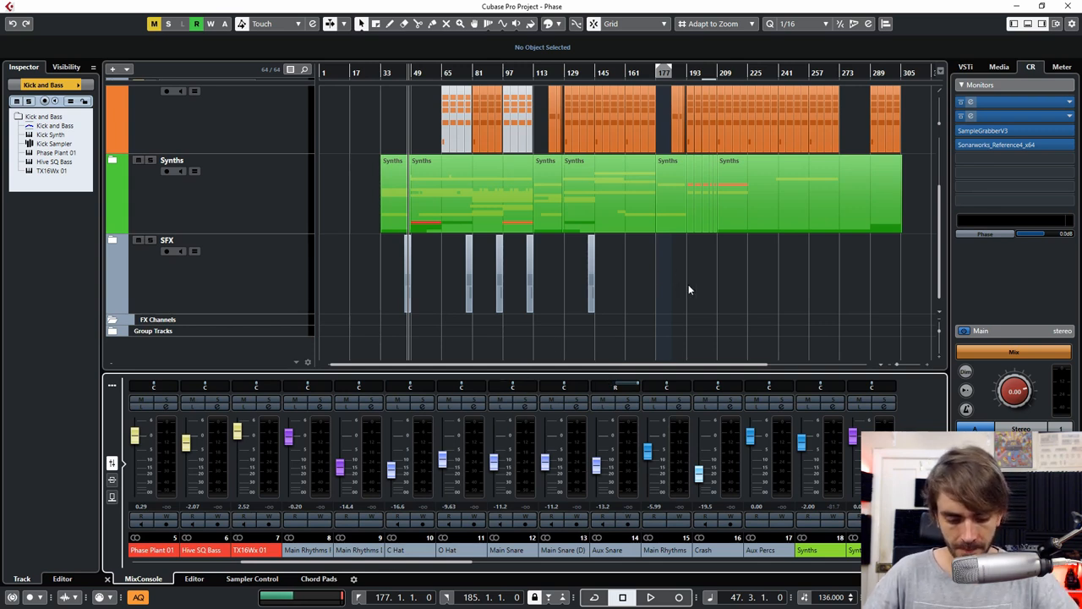
pyautogui.press('g')
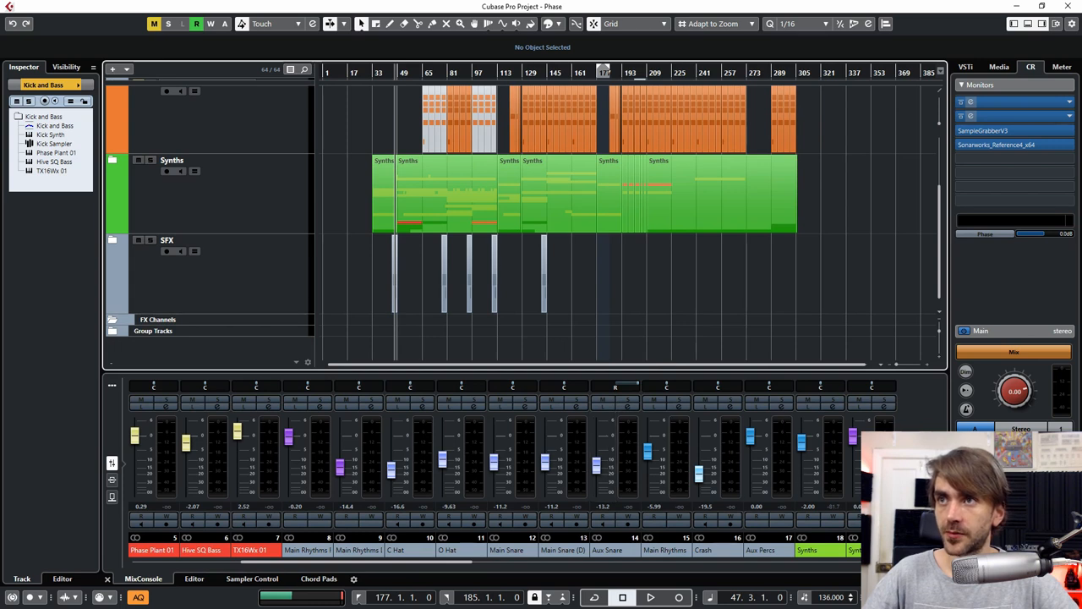
pyautogui.press('g')
pyautogui.press('g')
pyautogui.press('g')
pyautogui.press('g')
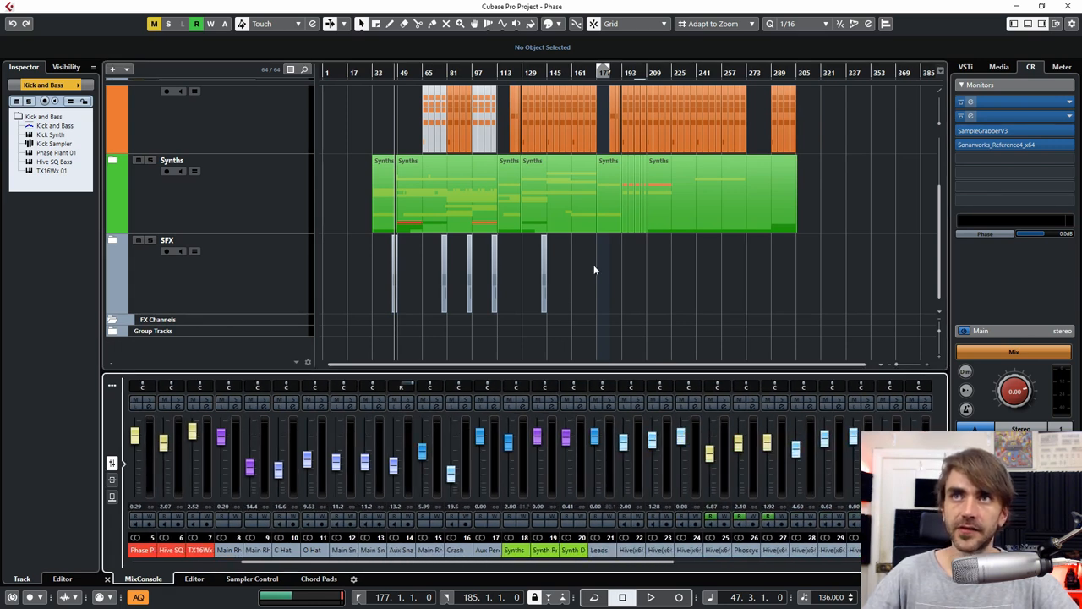
pyautogui.scroll(2, 681, 321)
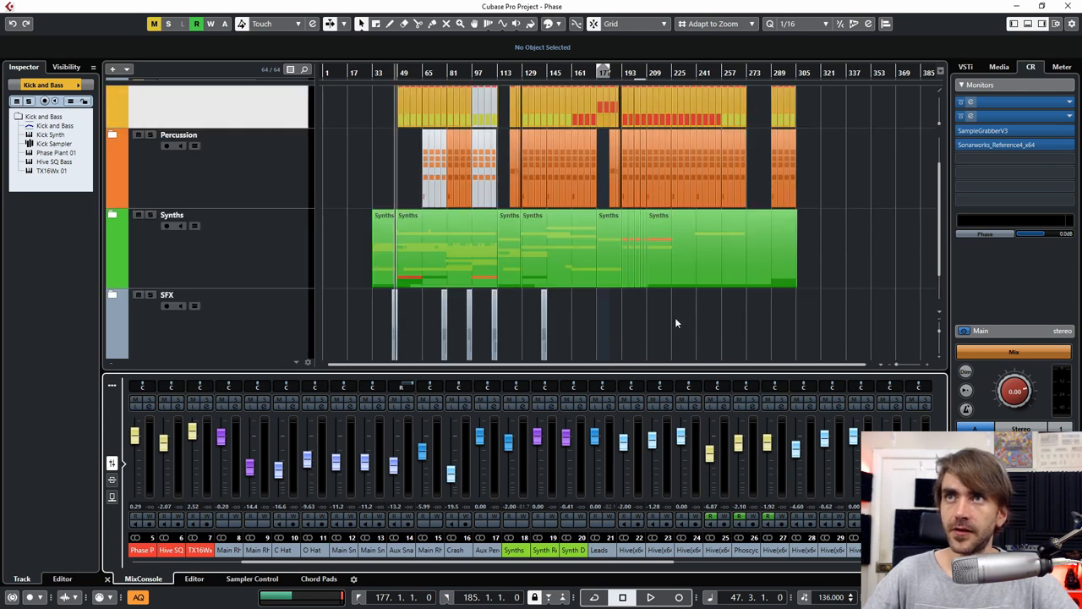
pyautogui.scroll(2, 677, 321)
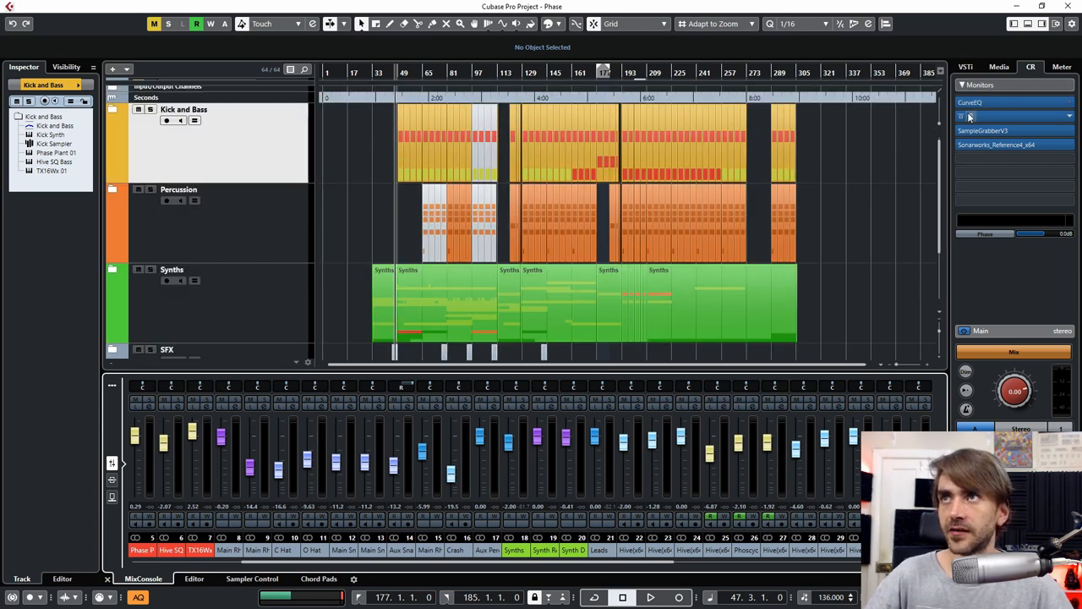
# Bring up the CurveEQ monitor insert and shrink its window to a compact size
pyautogui.click(968, 104)
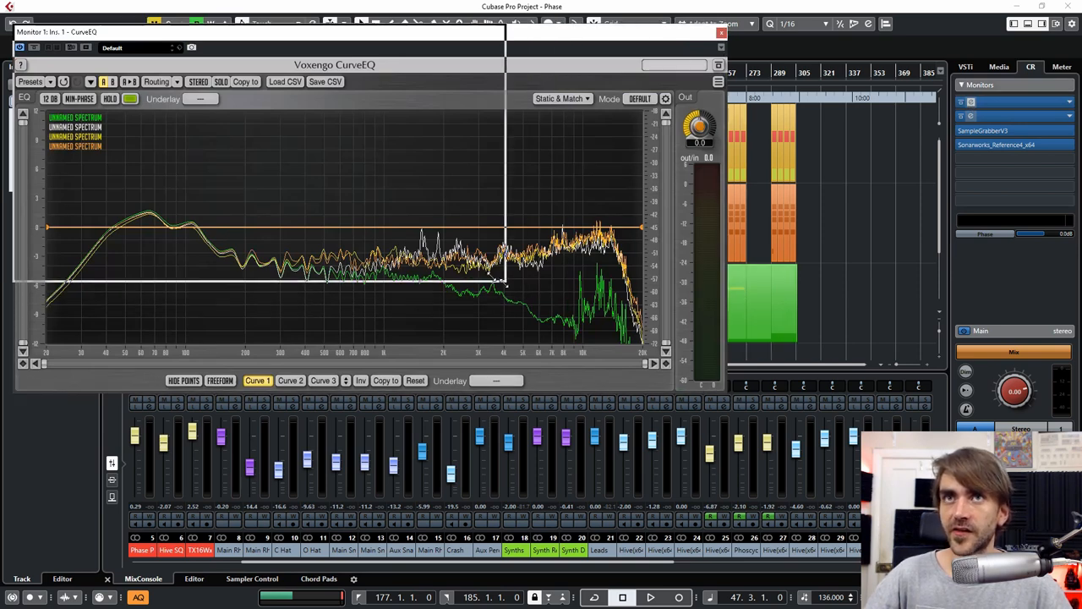
pyautogui.moveTo(724, 392); pyautogui.dragTo(421, 247)
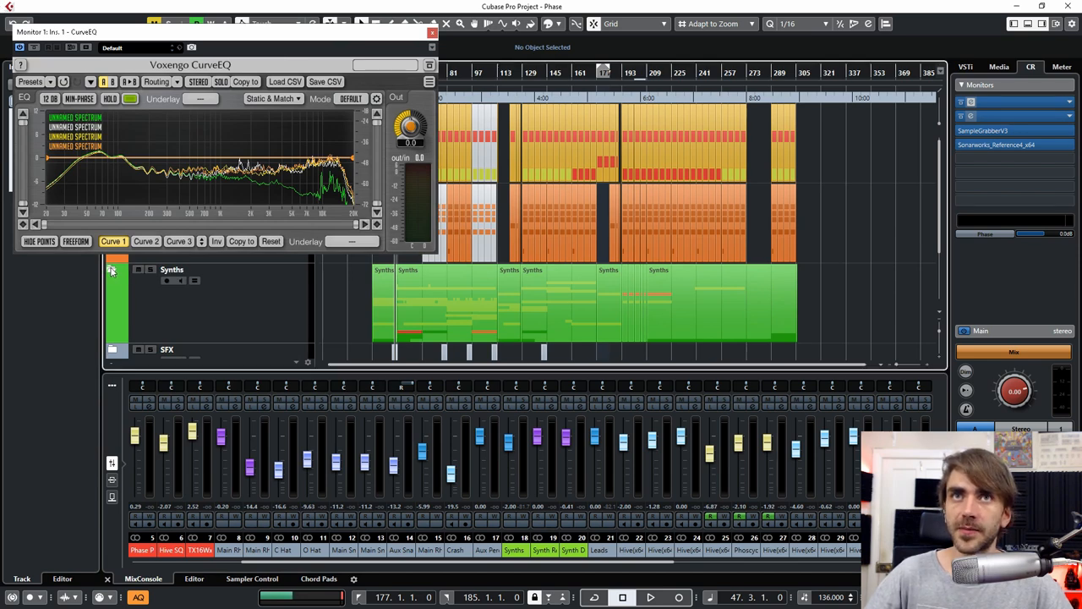
pyautogui.scroll(-2, 516, 304)
pyautogui.scroll(-2, 516, 305)
pyautogui.scroll(-2, 383, 296)
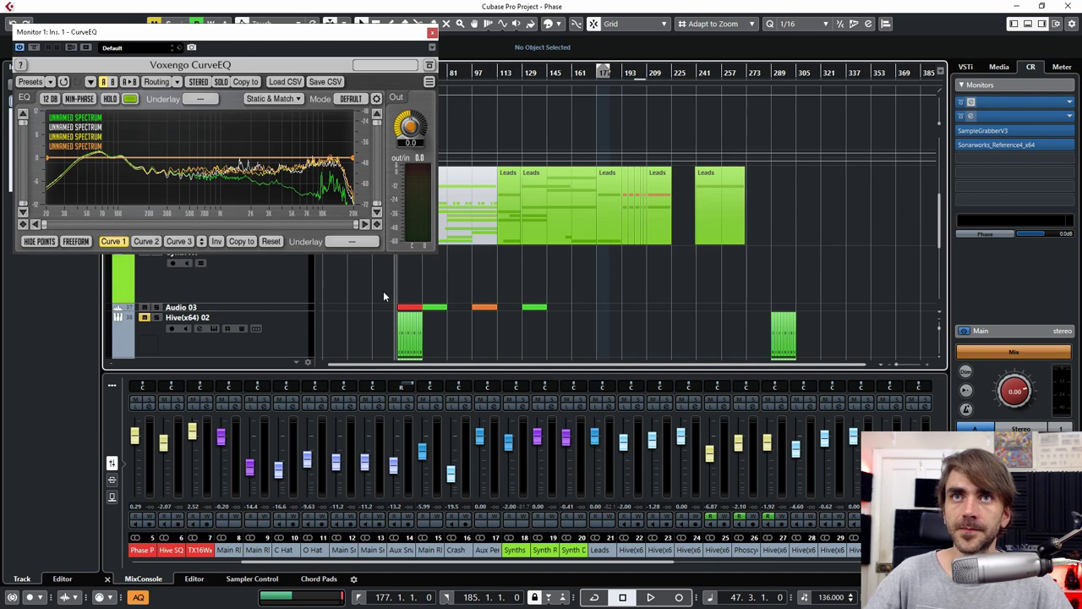
# Select Hive(x64) 02, move CurveEQ right and save the layout as workspace Synth + Mixer
pyautogui.click(285, 334)
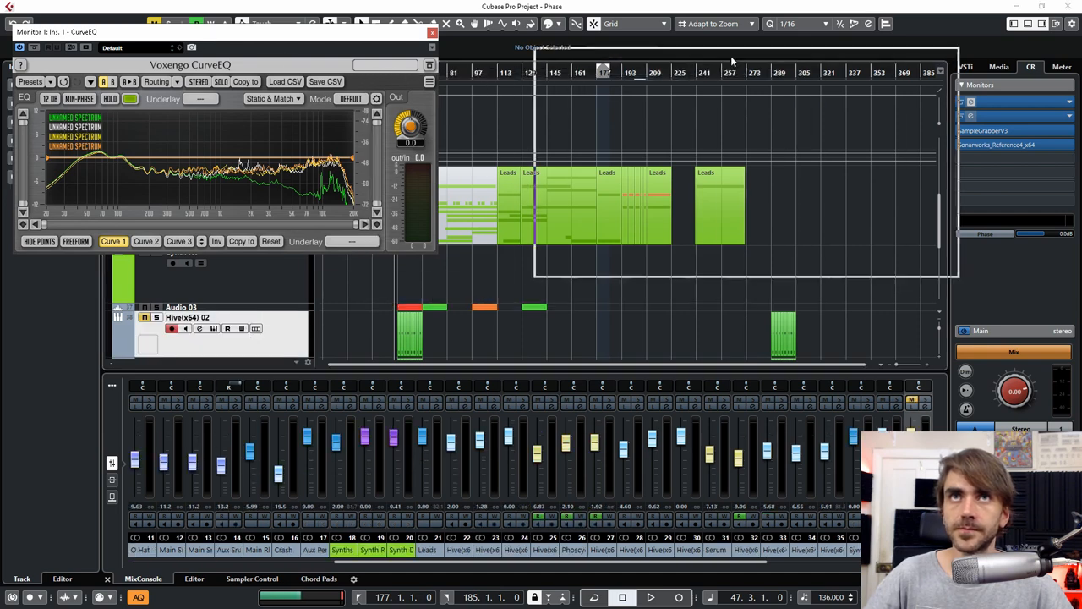
pyautogui.moveTo(733, 59); pyautogui.dragTo(656, 51)
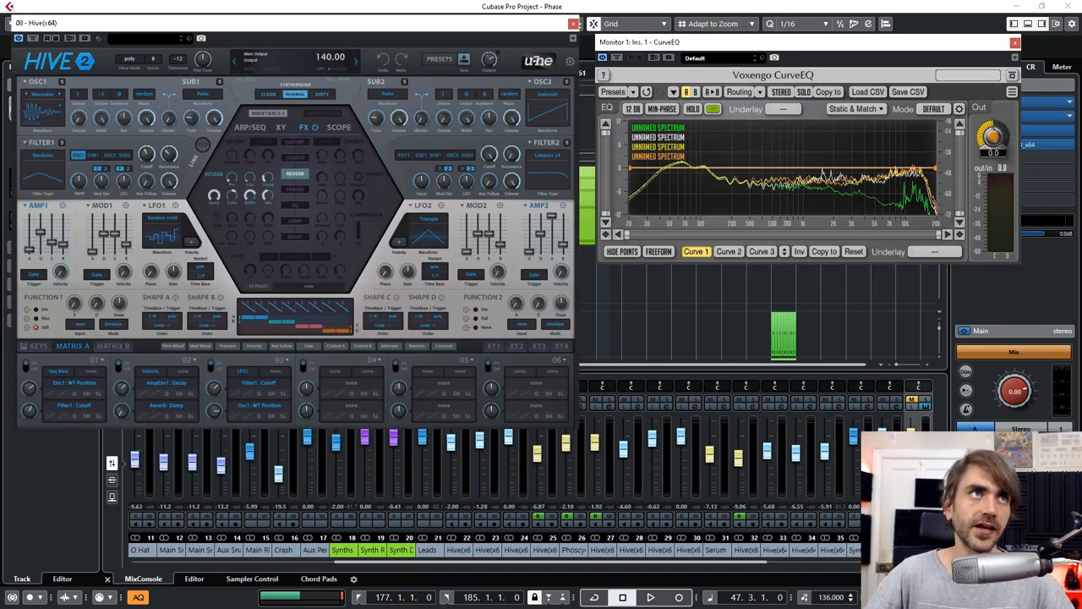
pyautogui.press('ctrl+alt+KP_0')
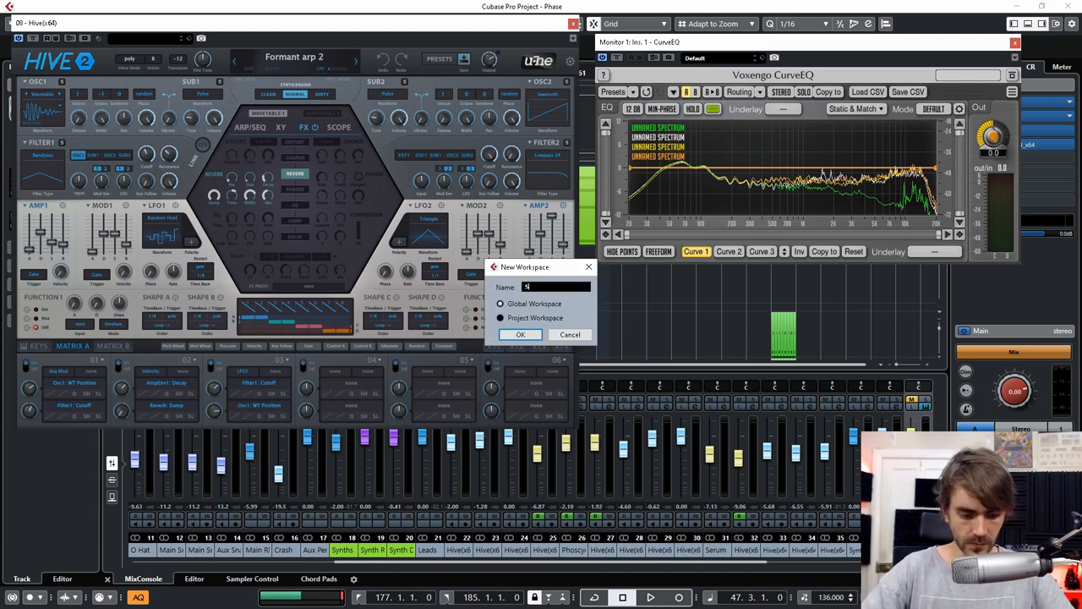
pyautogui.write('Synth + C')
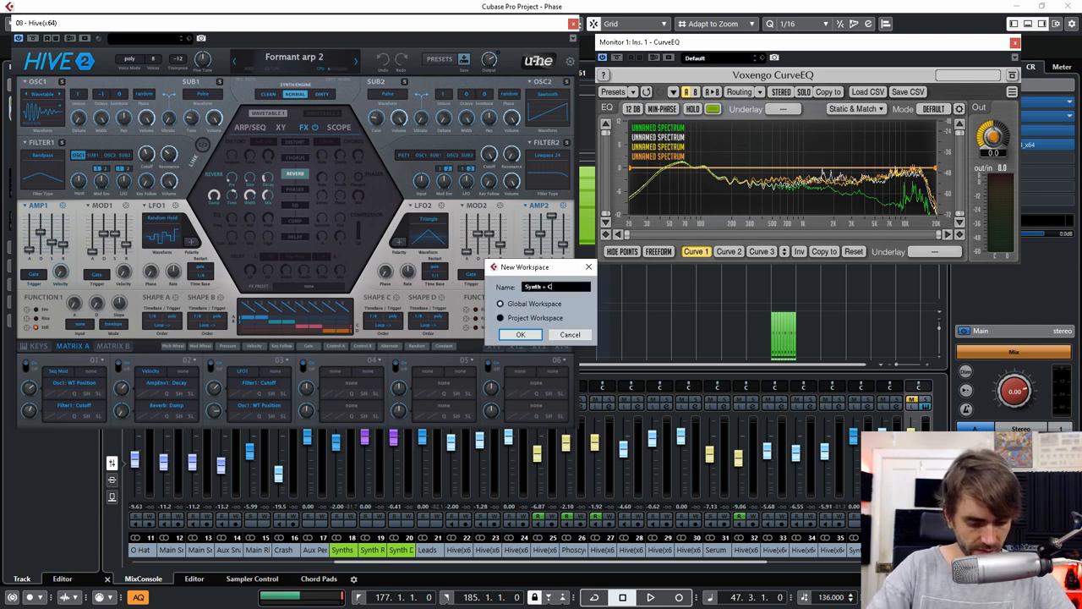
pyautogui.write(' + Mixer')
pyautogui.press('Return')
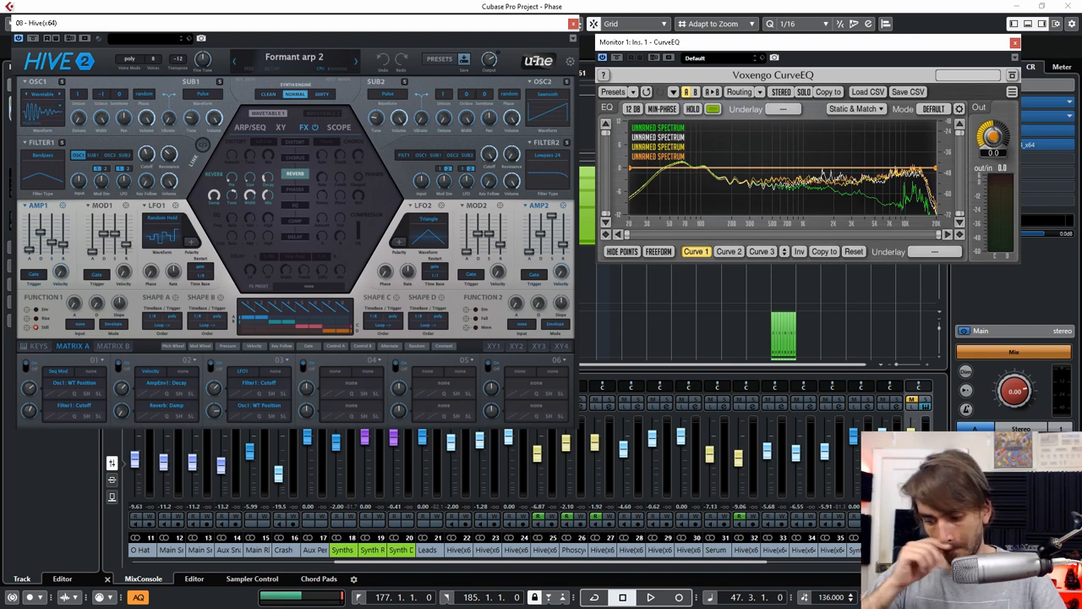
# Recall the mixer workspace with CurveEQ and LEVELS monitor windows via Alt+Numpad 1
pyautogui.press('ctrl+alt+KP_1')
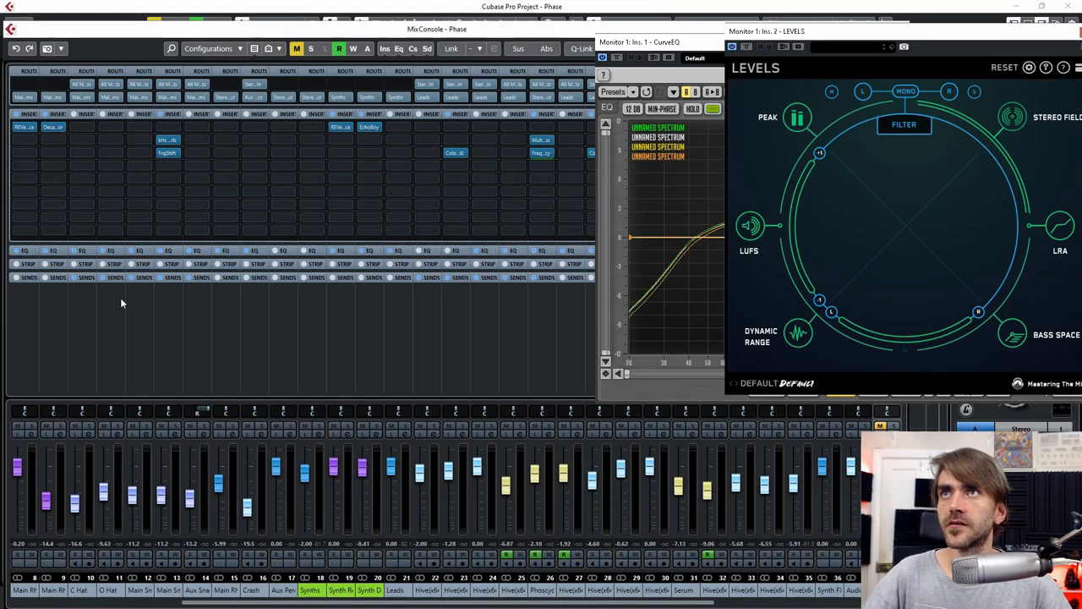
# Recall the lower-zone mixer workspace via Alt+Numpad 2 and close its mixer
pyautogui.moveTo(671, 49); pyautogui.dragTo(79, 49)
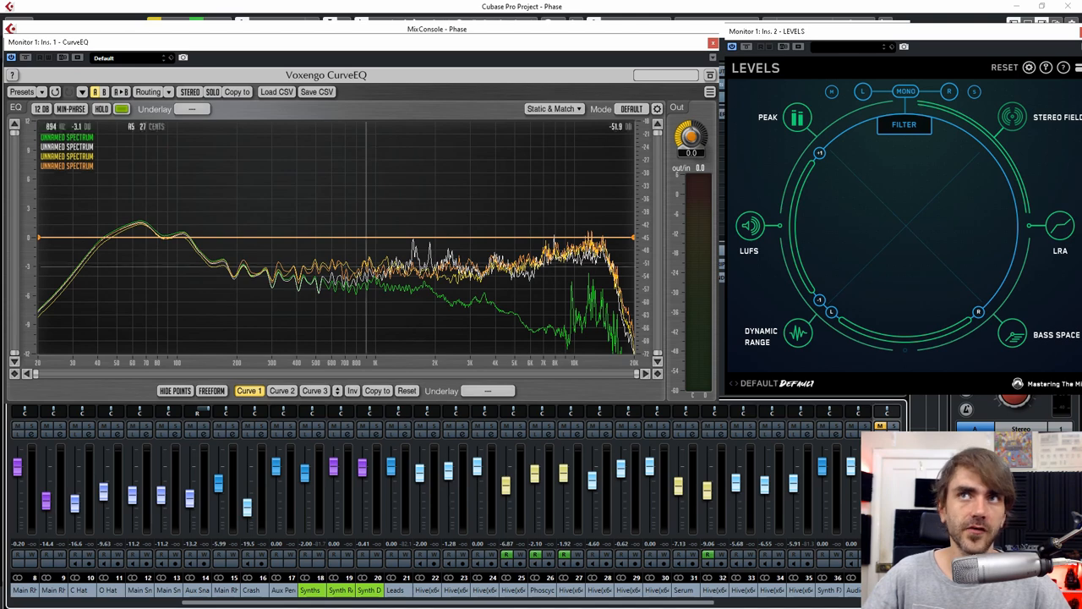
pyautogui.press('ctrl+alt+KP_2')
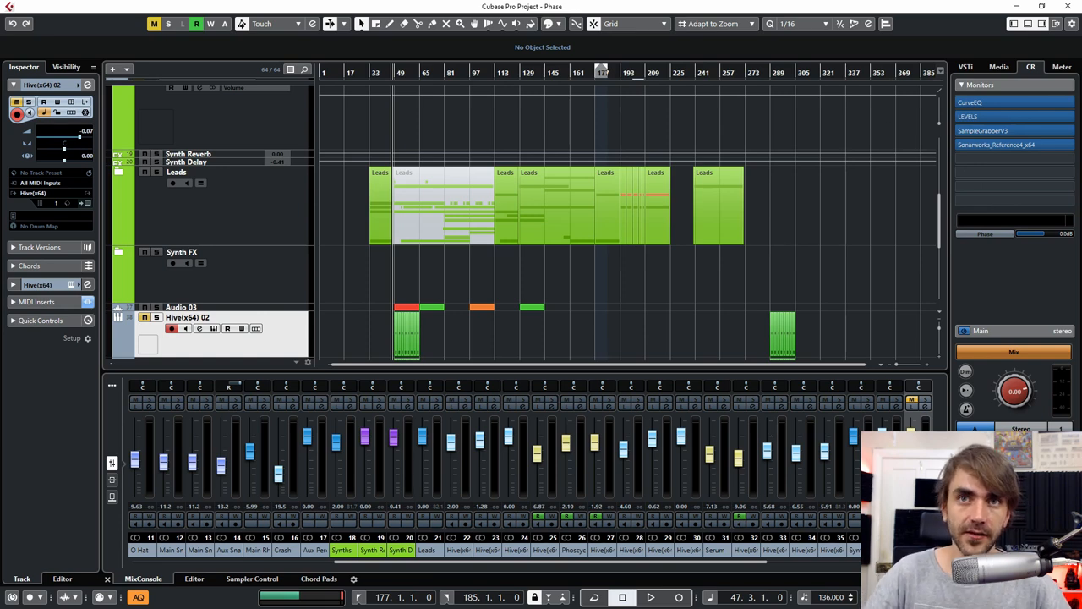
pyautogui.click(109, 578)
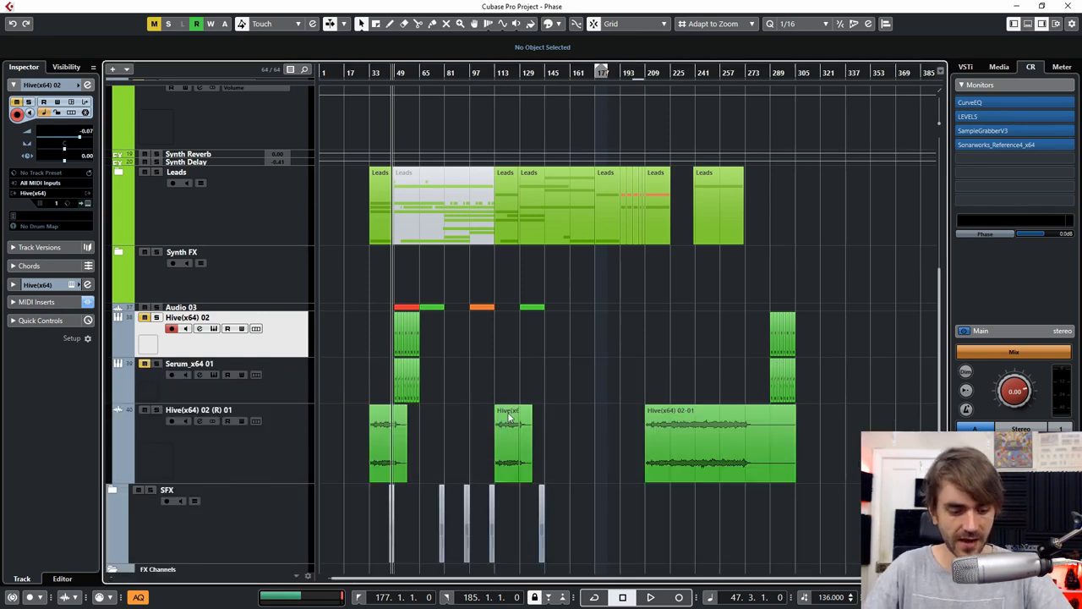
# Check the full MixConsole, close it and collapse the Synths folder track
pyautogui.press('F3')
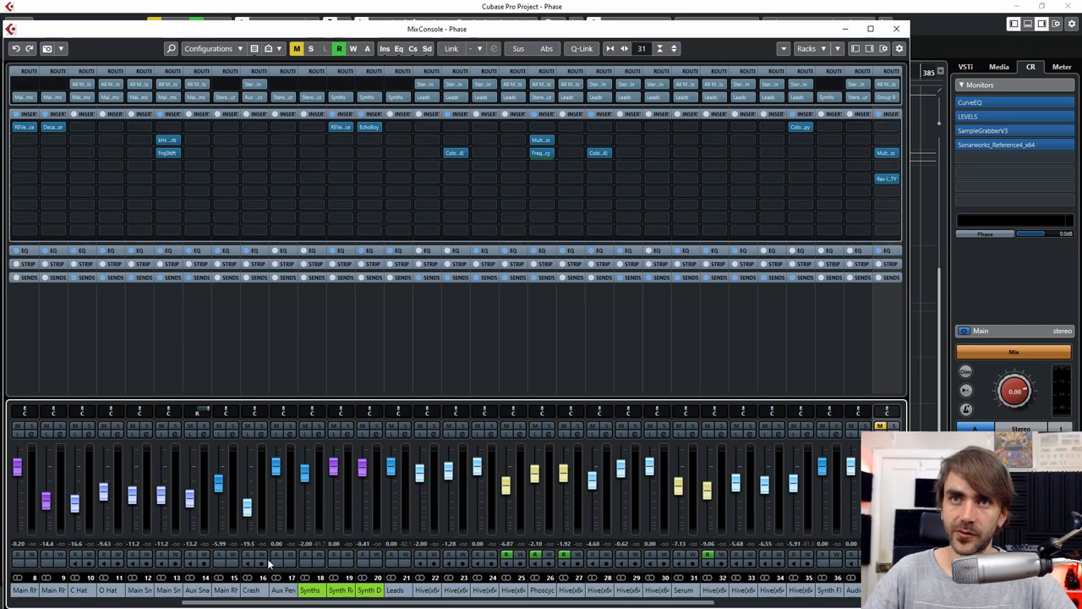
pyautogui.moveTo(293, 605); pyautogui.dragTo(484, 606)
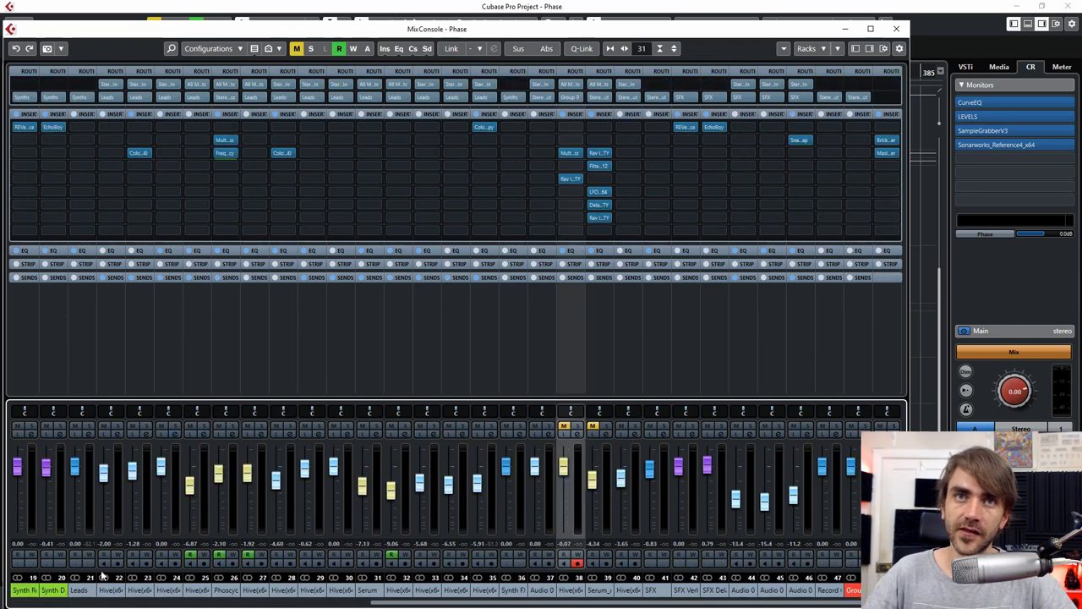
pyautogui.click(896, 29)
pyautogui.click(113, 275)
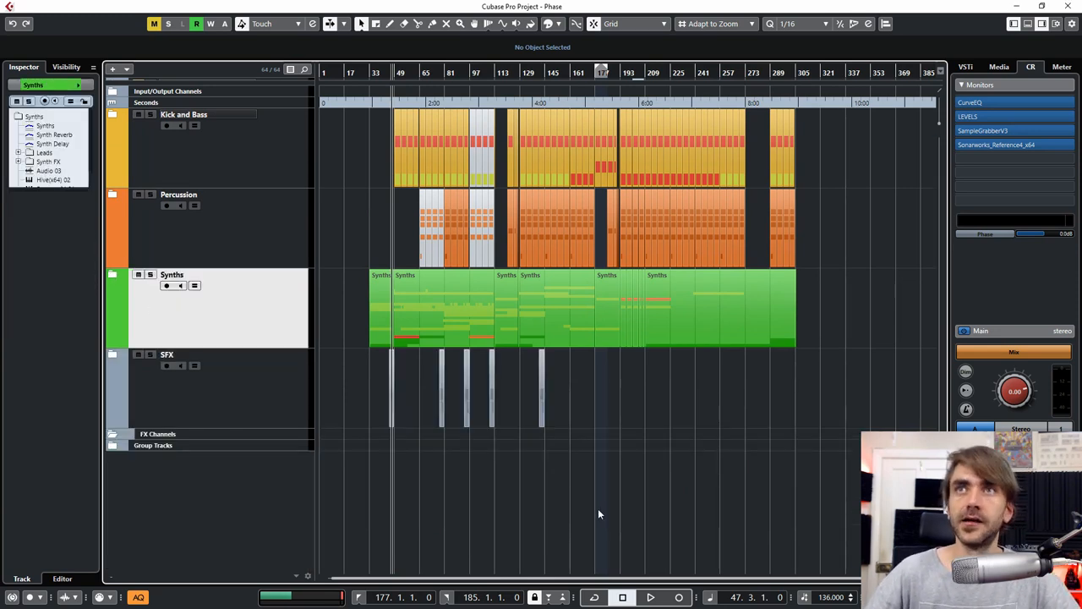
# Expand the Kick and Bass folder and open the TX16Wx 01 sampler's interface
pyautogui.click(112, 114)
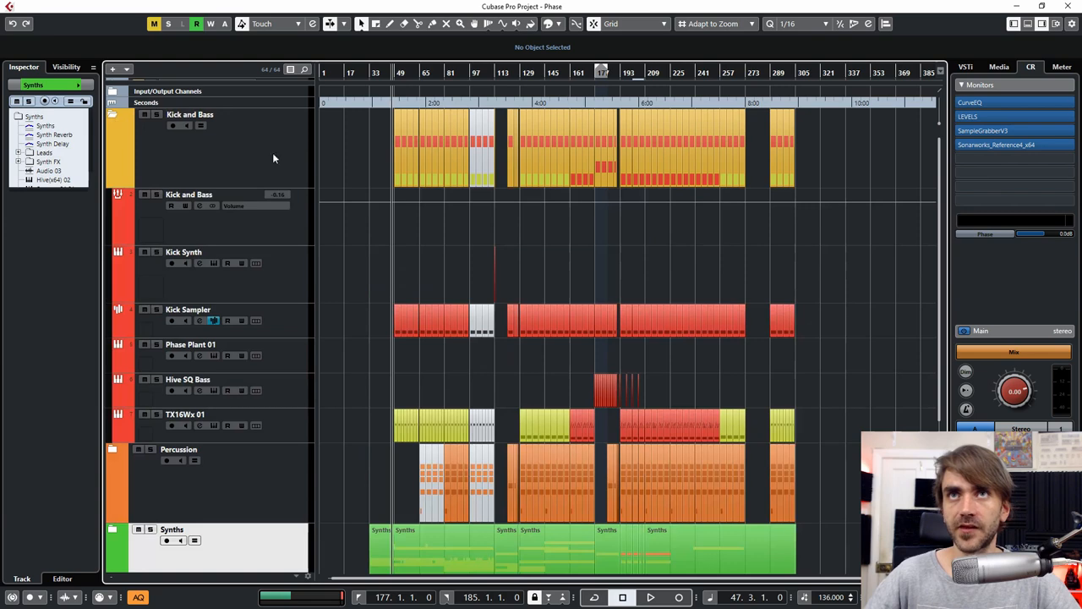
pyautogui.click(300, 318)
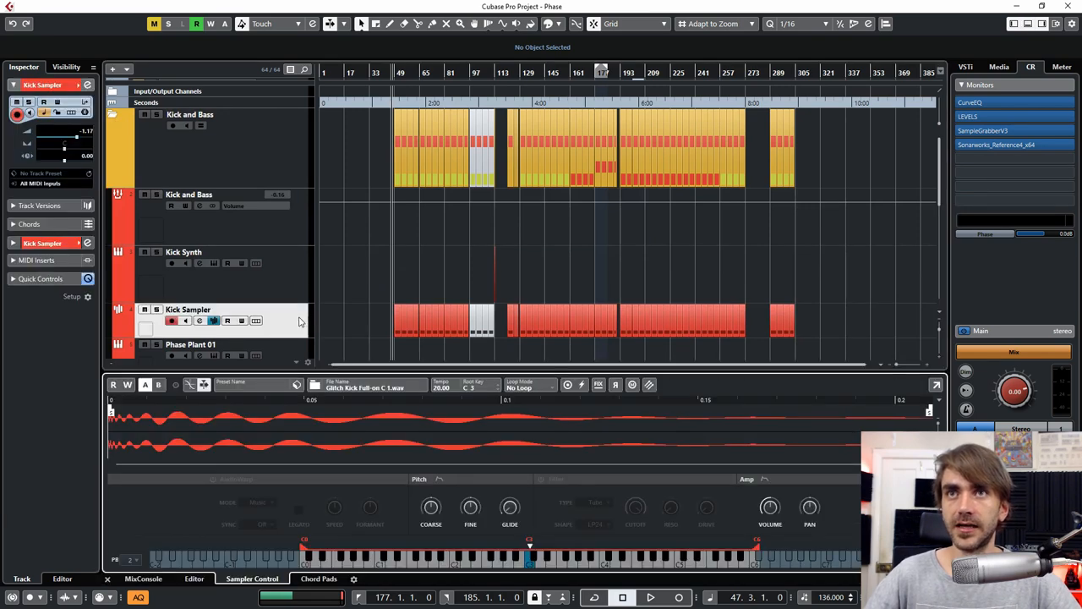
pyautogui.scroll(-3, 382, 274)
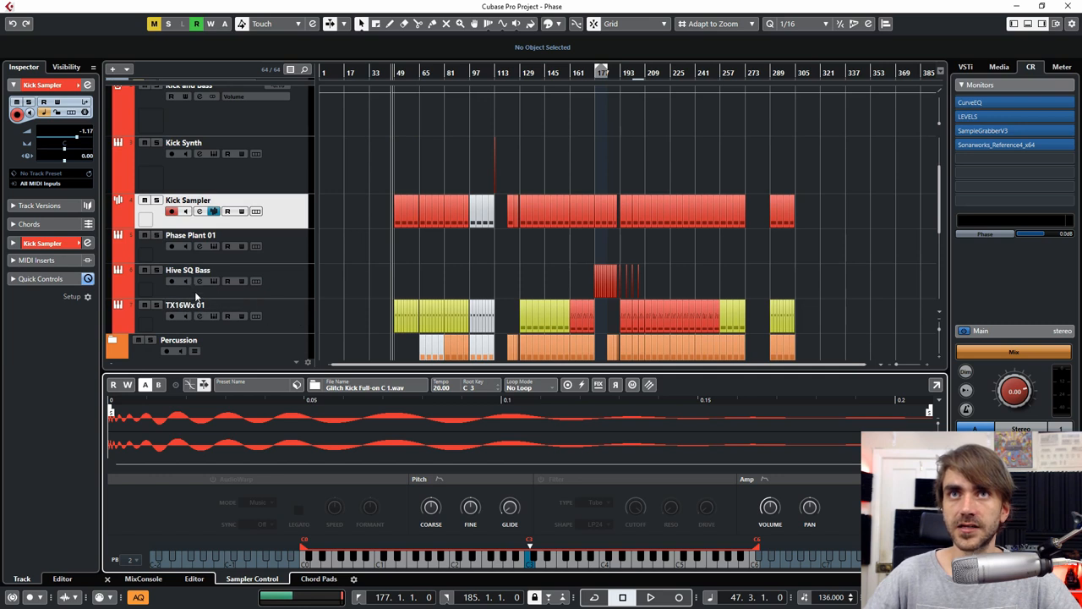
pyautogui.click(291, 328)
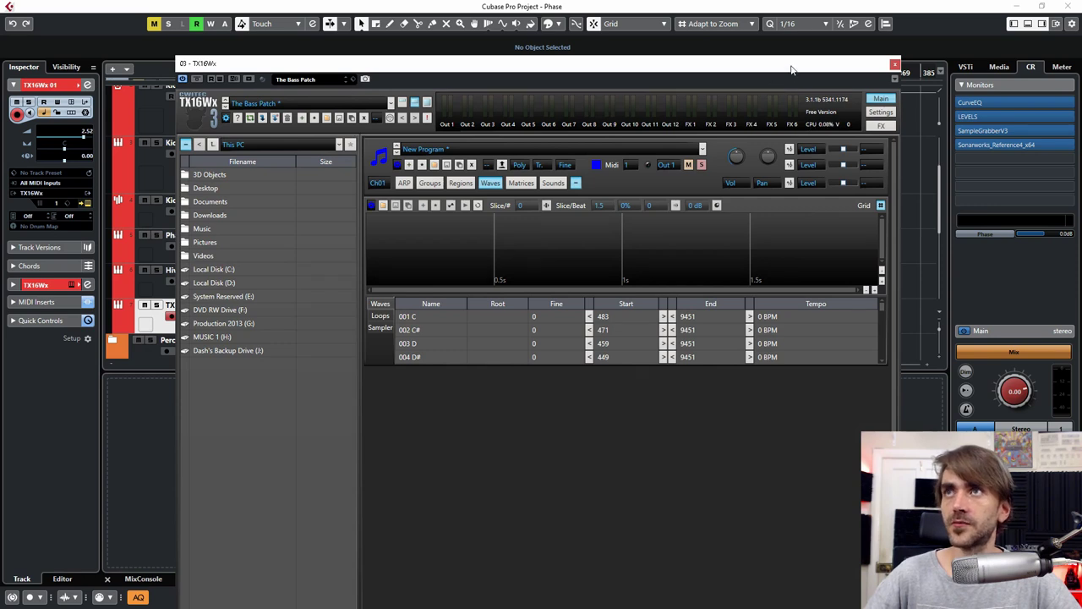
# Move the sampler window right and select the Kick and Bass folder track
pyautogui.moveTo(793, 71); pyautogui.dragTo(923, 7)
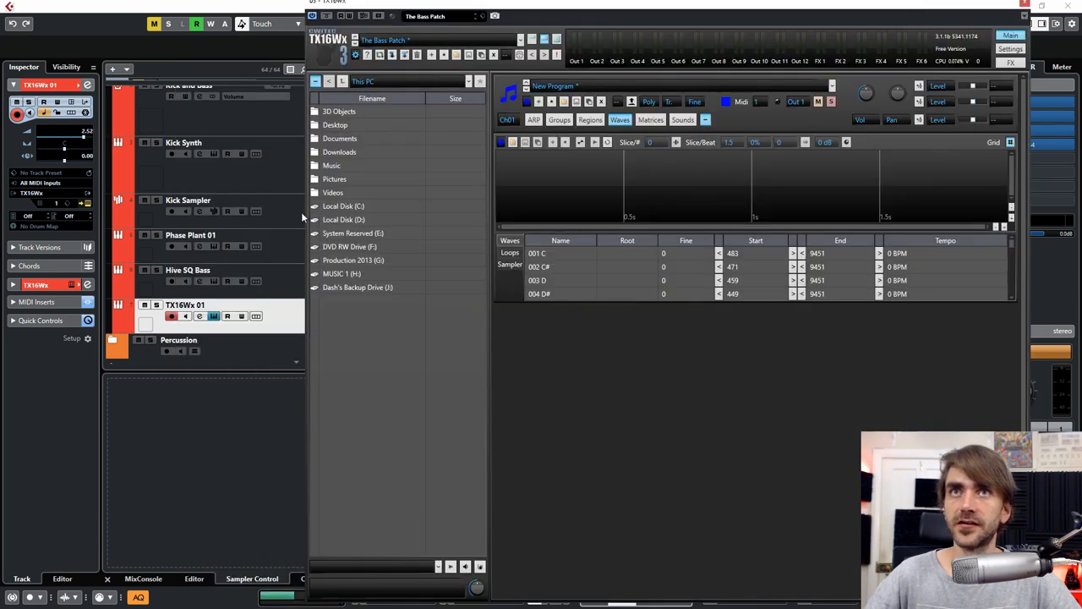
pyautogui.click(188, 200)
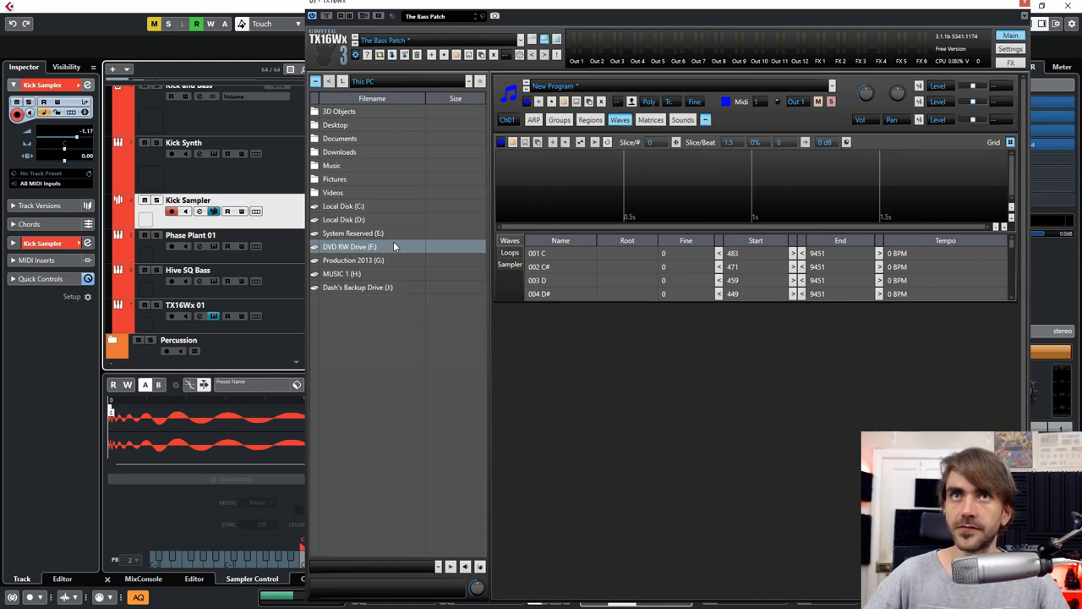
pyautogui.scroll(3, 282, 161)
pyautogui.click(236, 228)
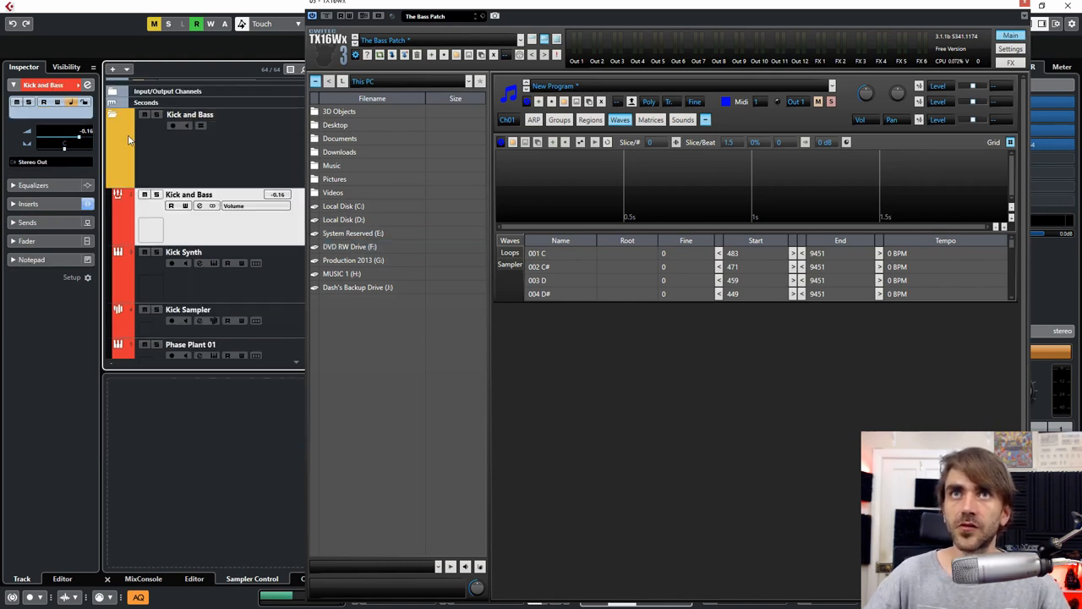
# Swap the TX16Wx window for the Kick and Bass LFOTool insert and shrink it
pyautogui.click(88, 86)
pyautogui.click(88, 86)
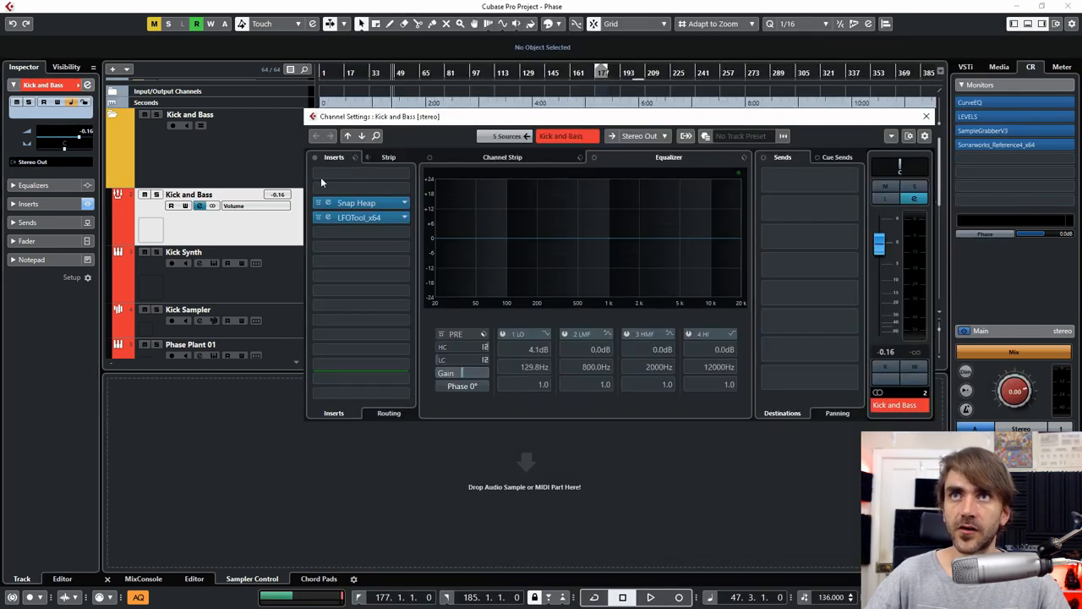
pyautogui.click(329, 219)
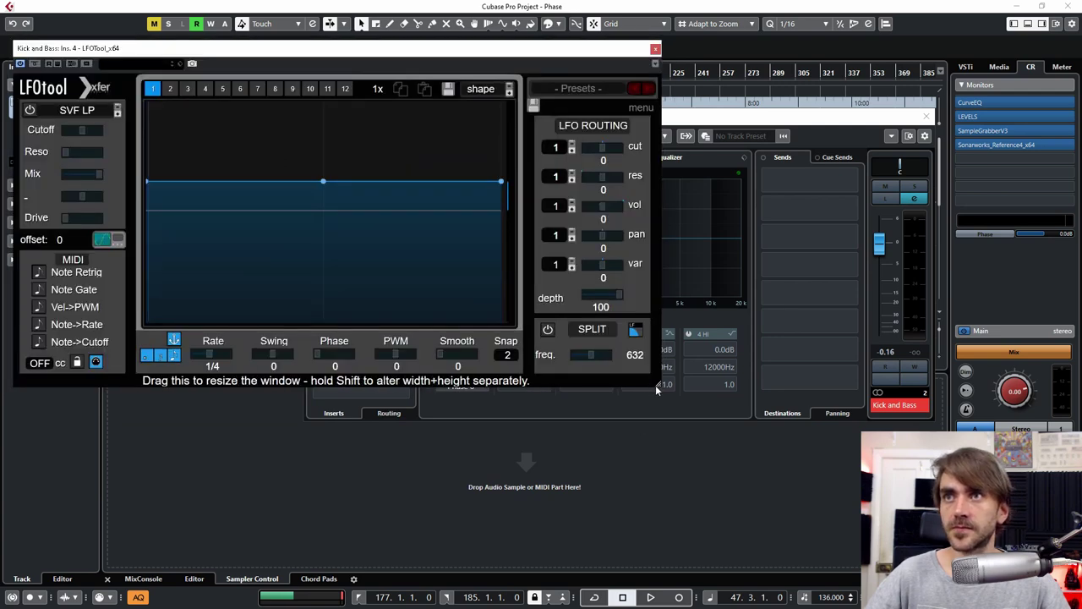
pyautogui.moveTo(656, 385); pyautogui.dragTo(395, 256)
pyautogui.scroll(-3, 464, 280)
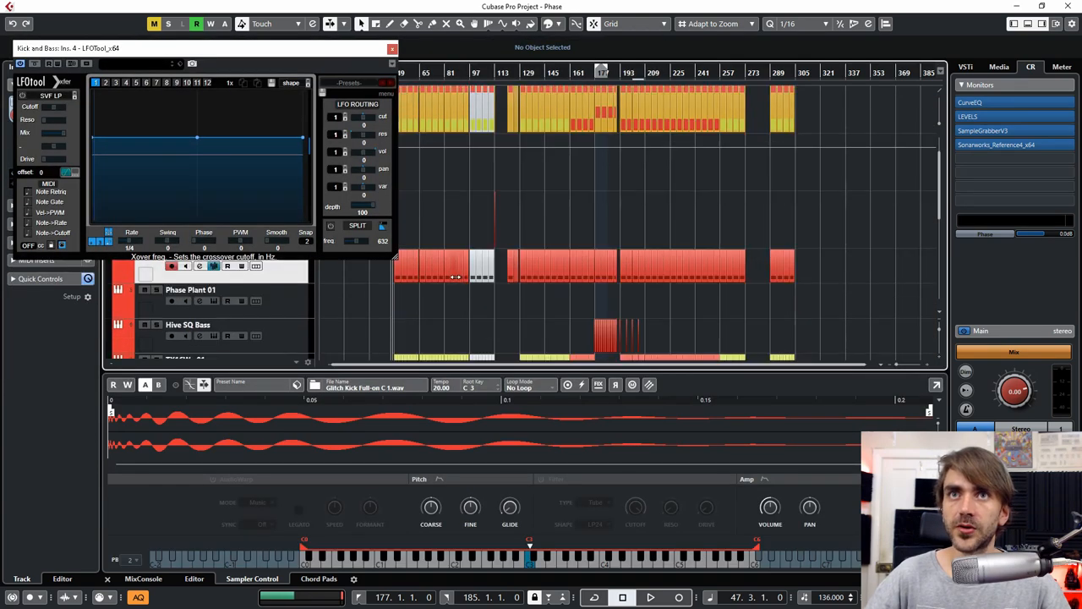
pyautogui.scroll(-2, 302, 298)
pyautogui.scroll(2, 302, 298)
# Place the LFOTool window at top-left and reopen the TX16Wx sampler beside it
pyautogui.click(268, 326)
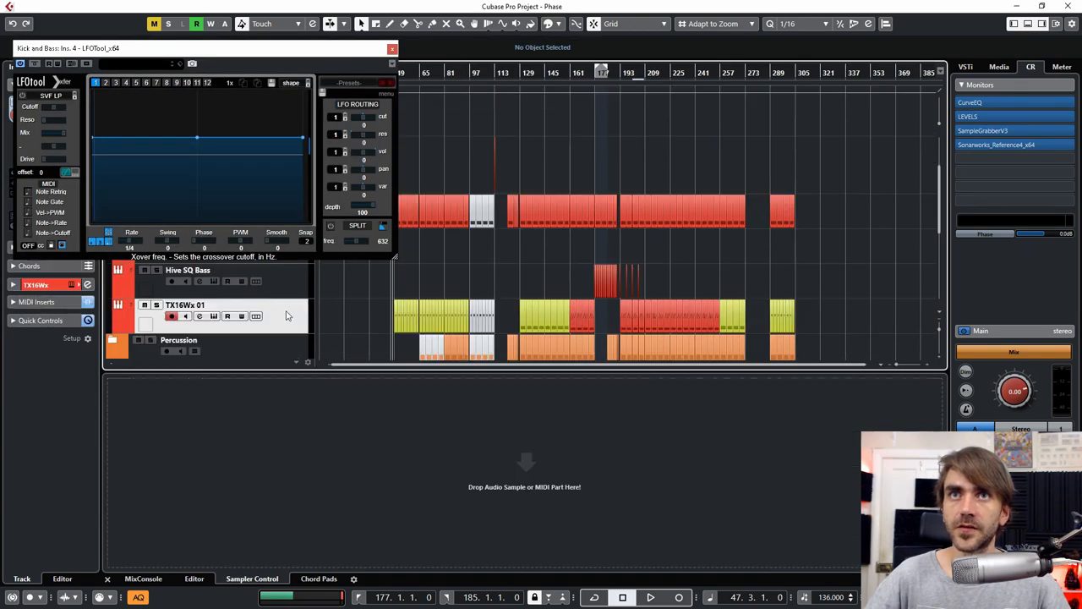
pyautogui.moveTo(208, 47); pyautogui.dragTo(165, 265)
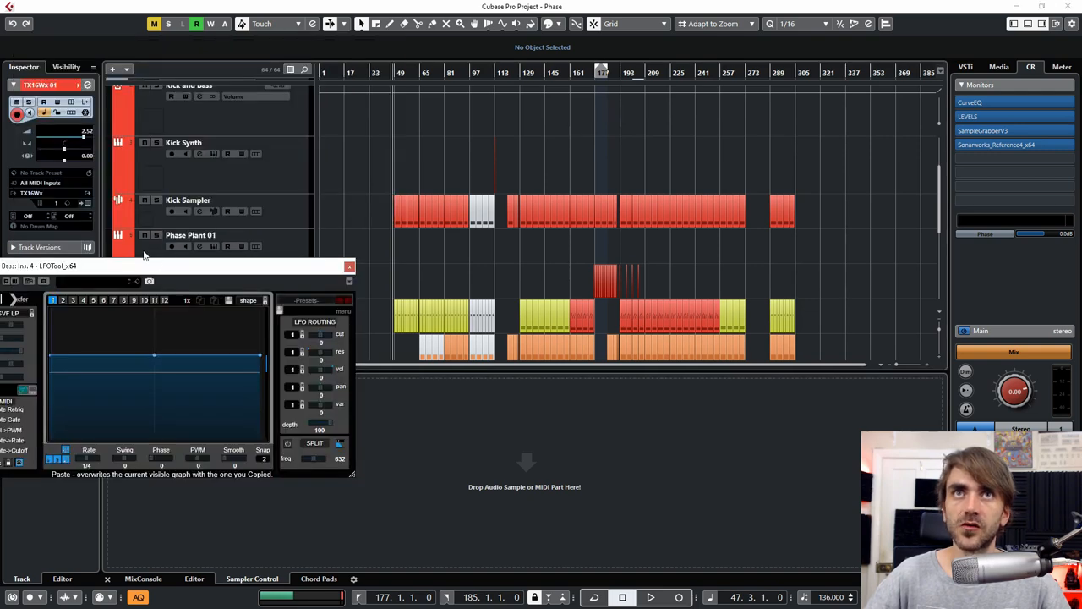
pyautogui.click(88, 204)
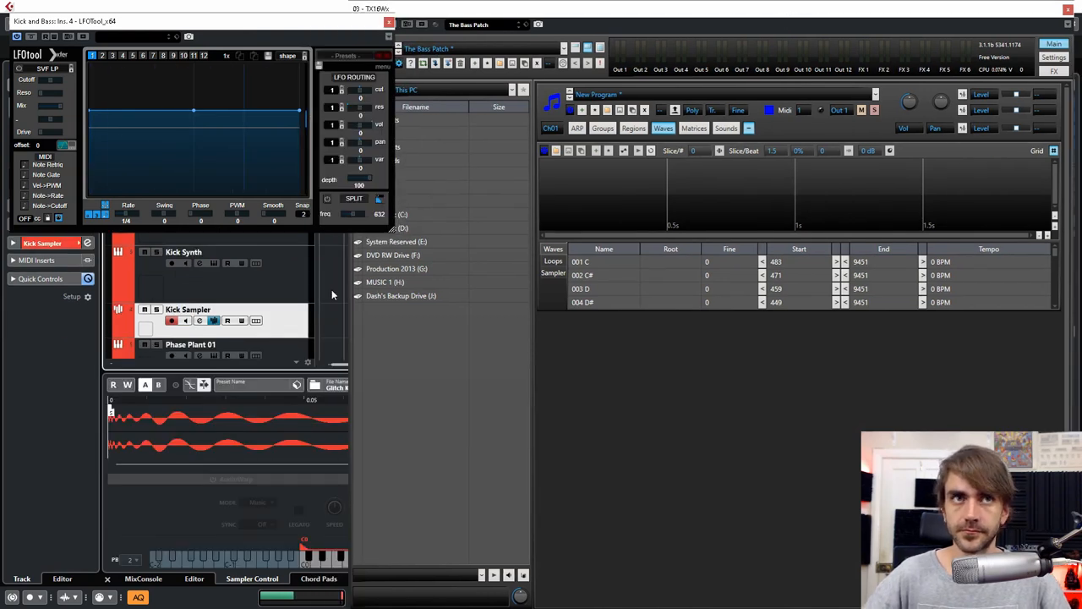
# Play the song while cycling through the saved workspace layouts back to the plain project
pyautogui.press('space')
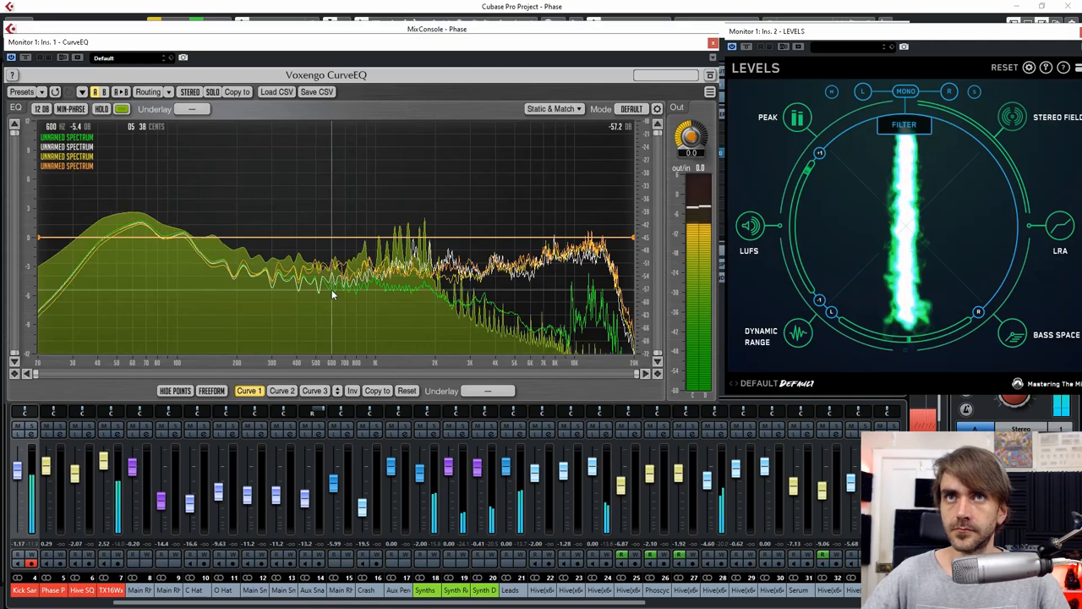
pyautogui.press('F3')
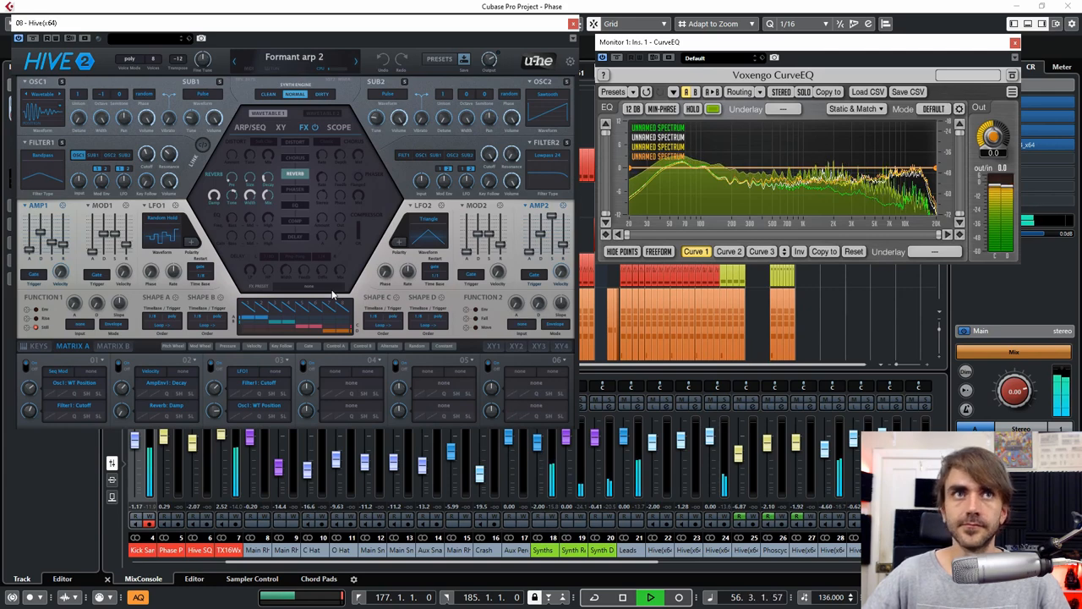
pyautogui.press('F3')
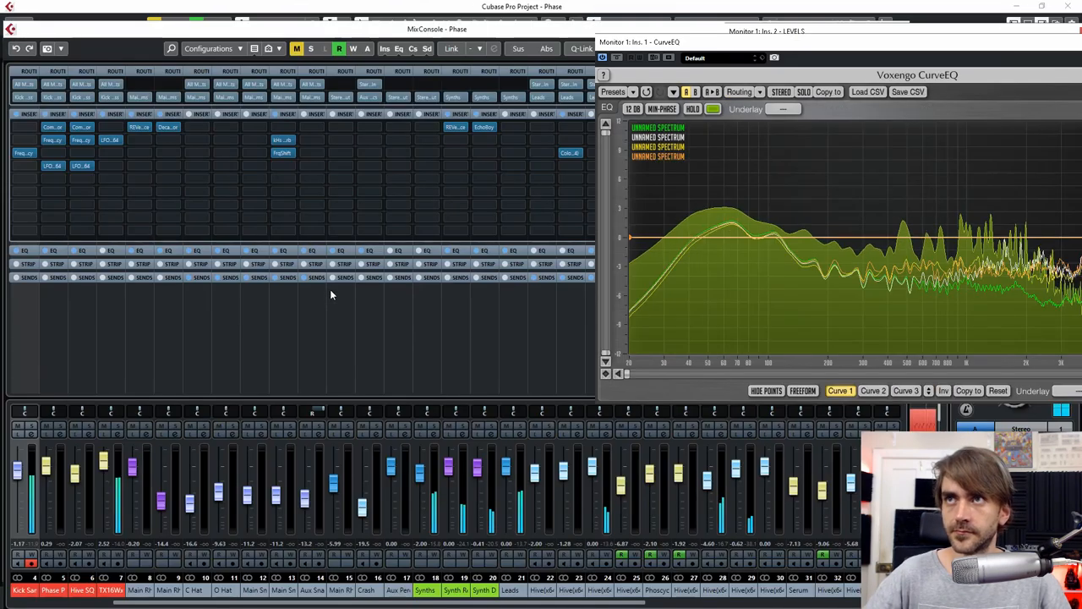
pyautogui.press('F3')
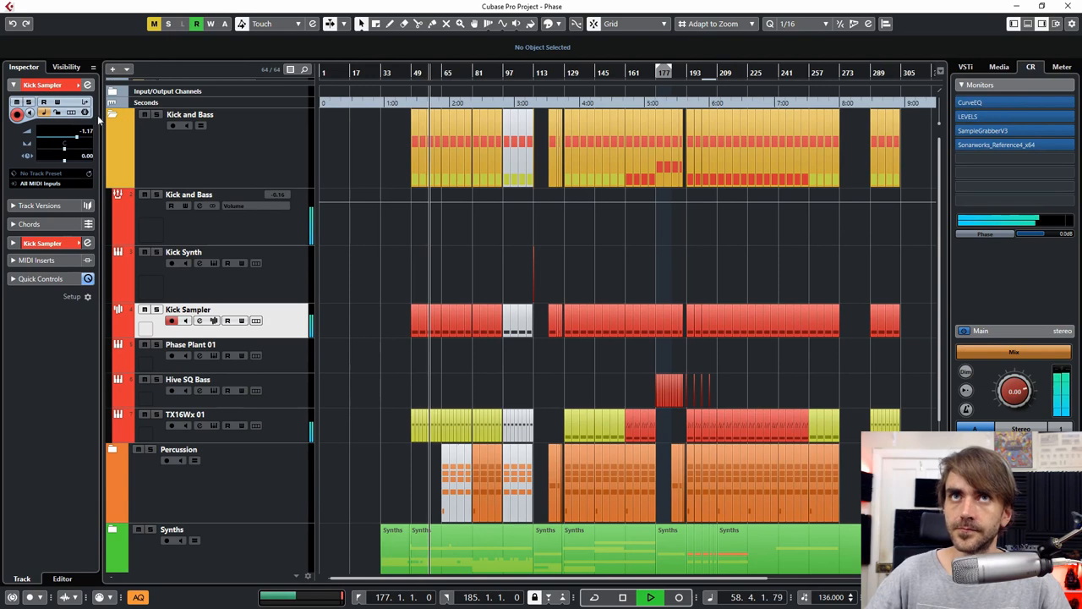
# Collapse the Kick and Bass folder, zoom in on the timeline and stop playback
pyautogui.click(112, 114)
pyautogui.press('h')
pyautogui.press('h')
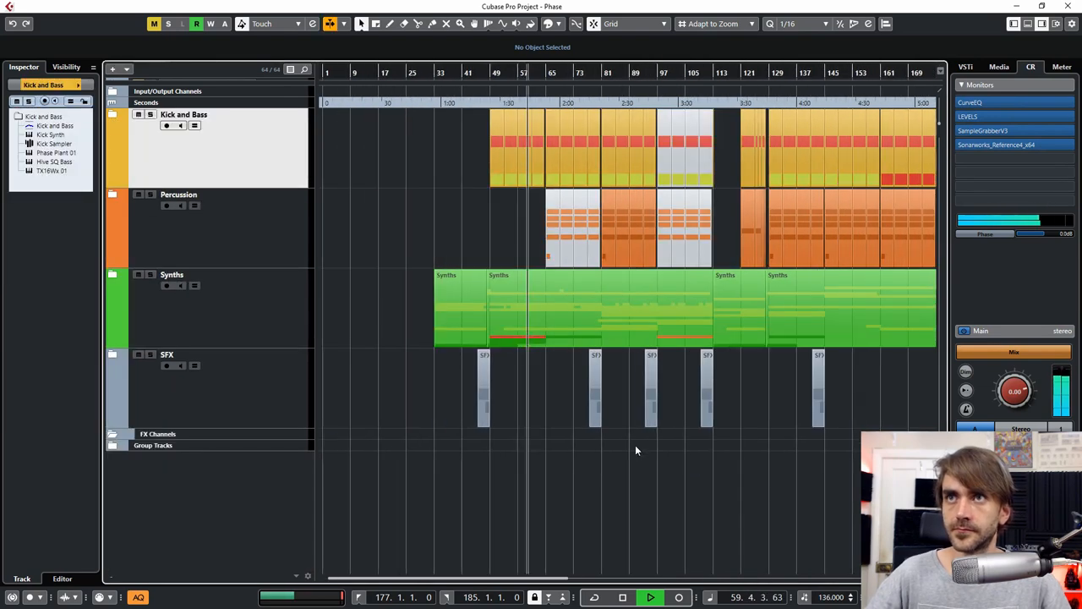
pyautogui.press('h')
pyautogui.press('h')
pyautogui.press('space')
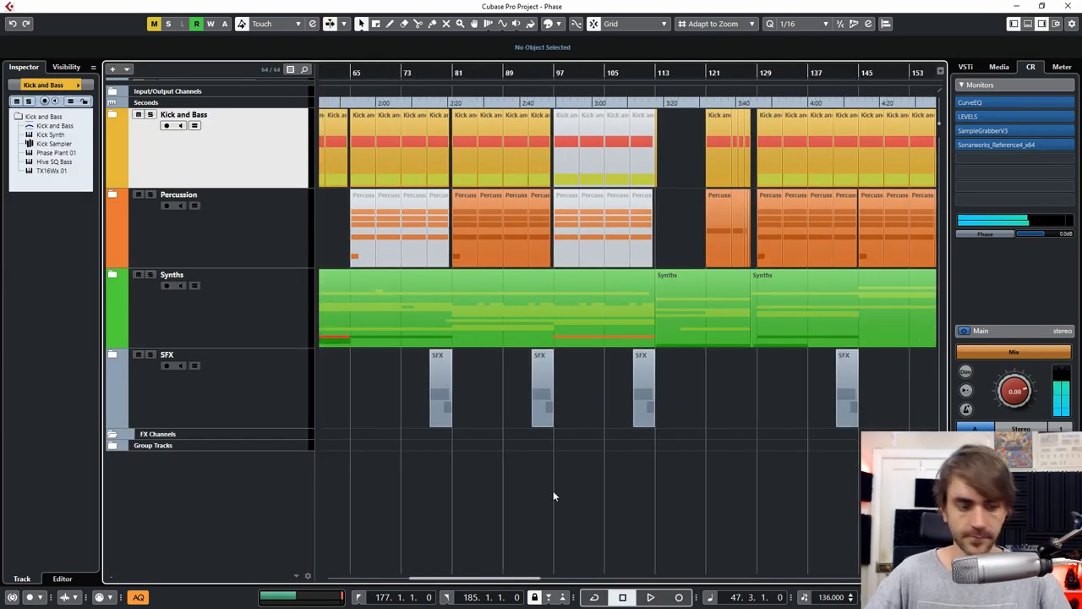